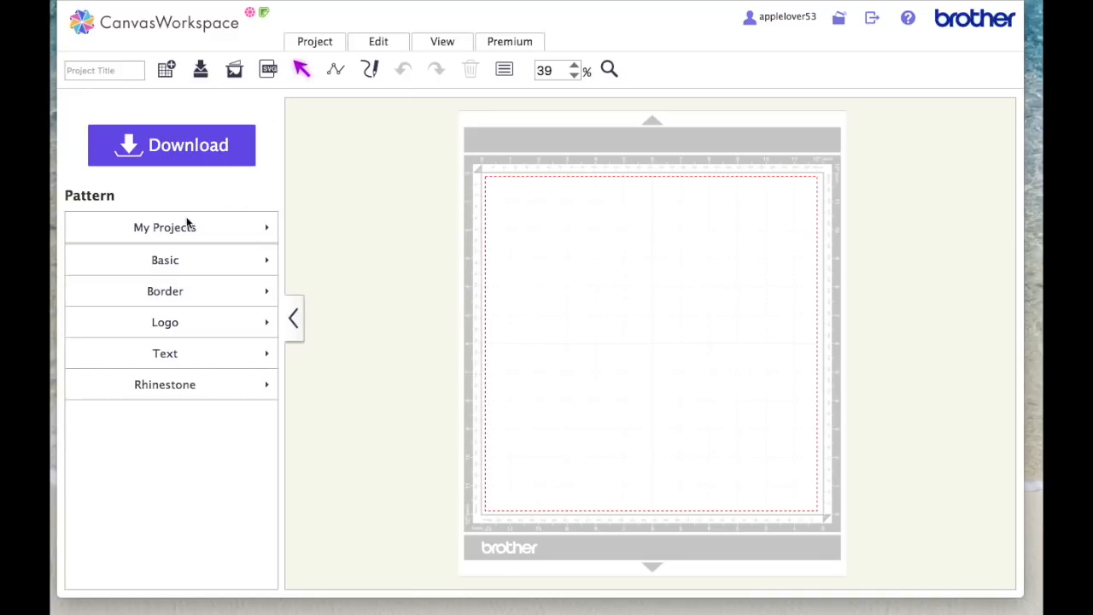
Step: Add a plain basic rectangle and size it 5 inches high by 7 inches wide, without maintaining the aspect ratio
click(173, 260)
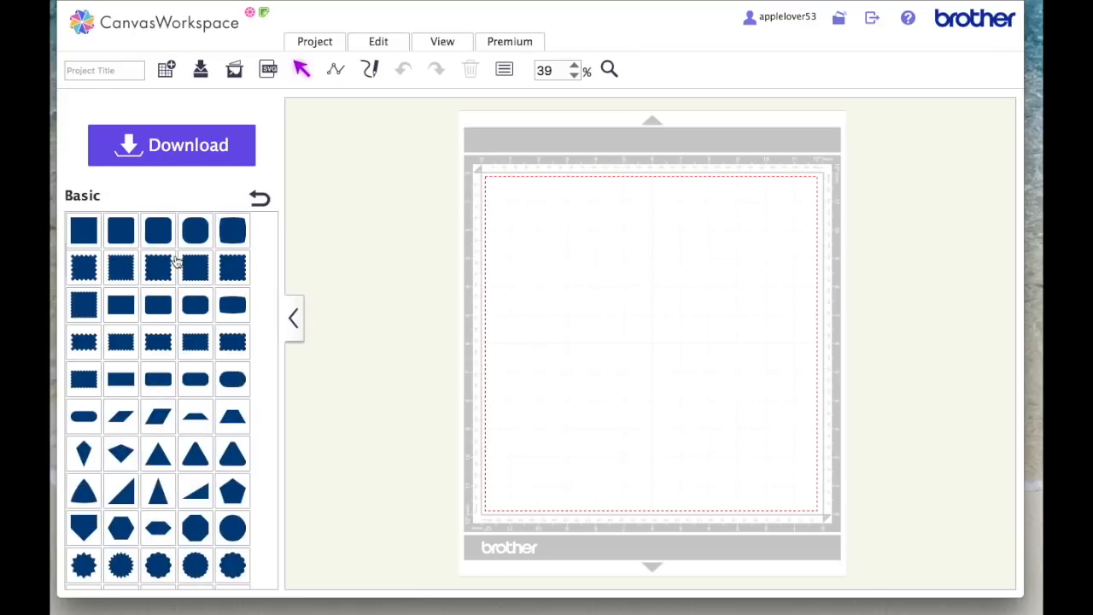
click(120, 379)
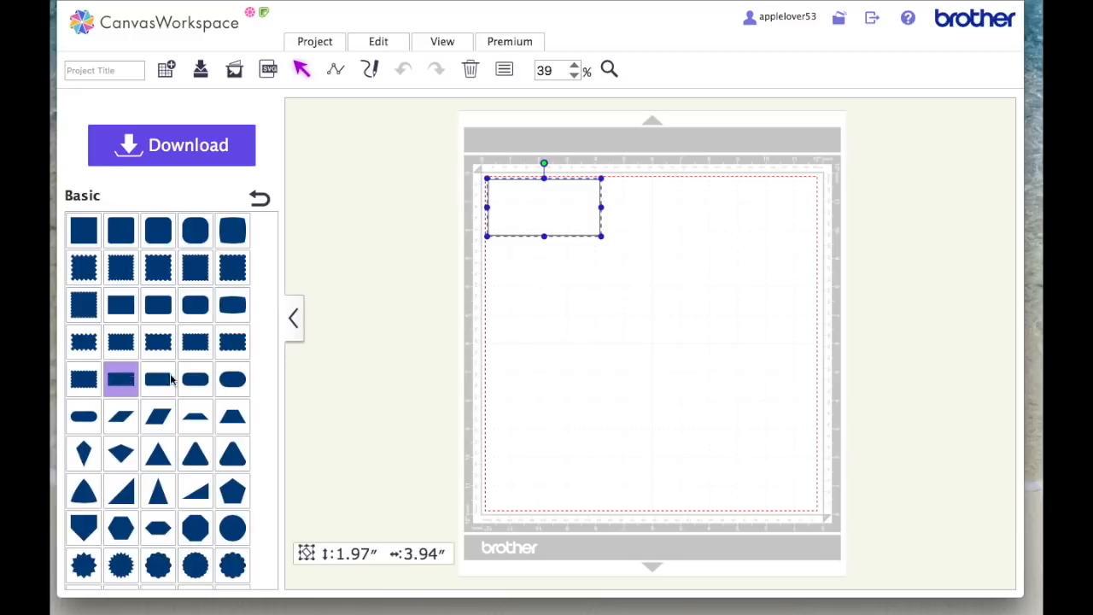
click(504, 69)
click(441, 188)
double_click(426, 157)
text(5)
drag(571, 158, 530, 157)
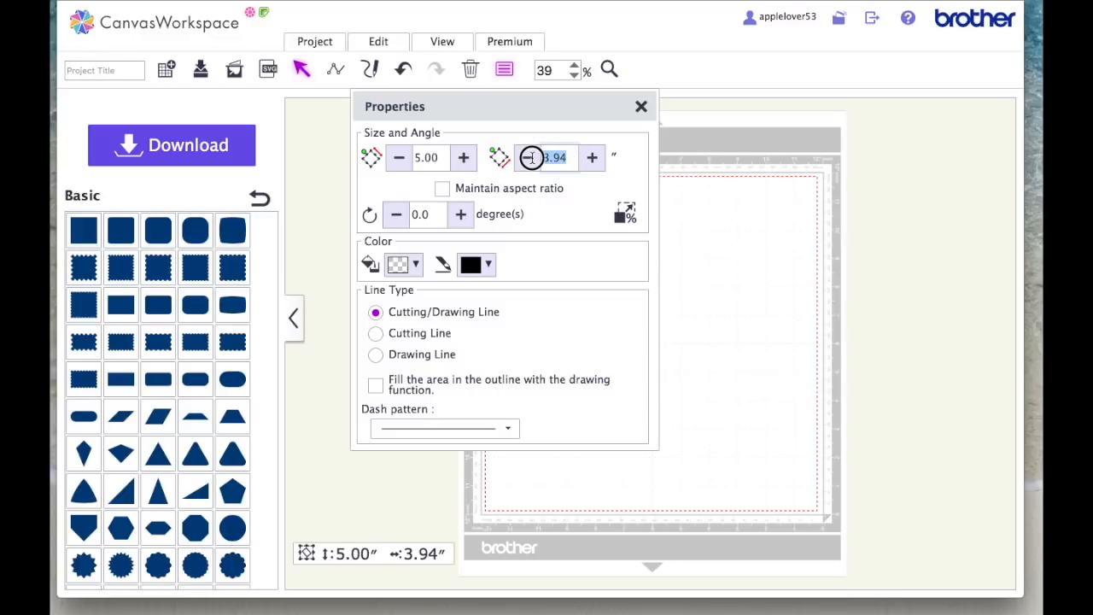
text(7)
key(Return)
drag(589, 106, 374, 121)
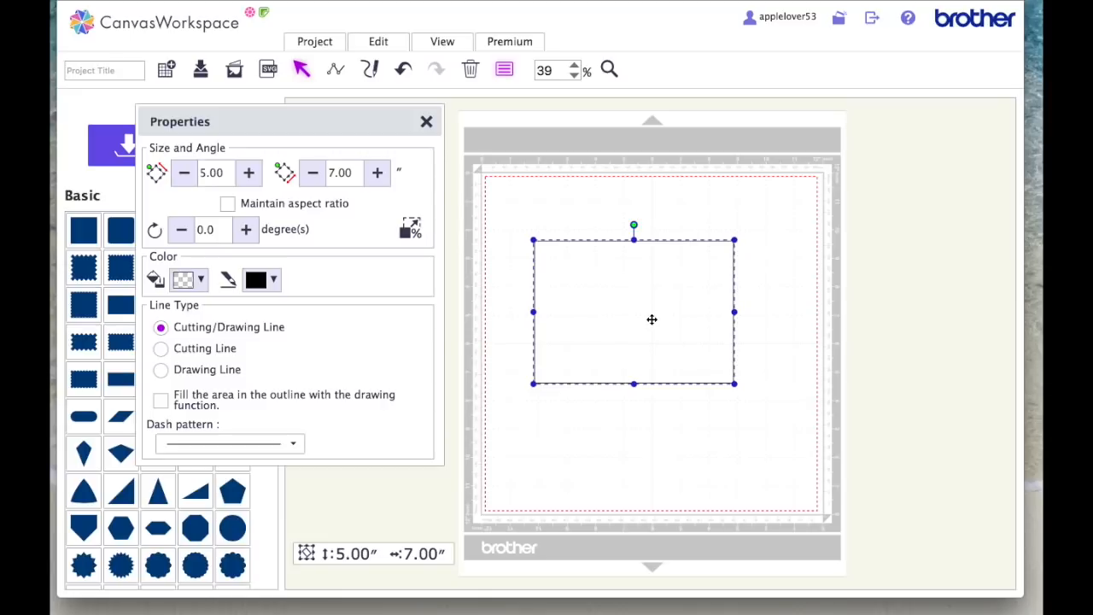
Step: Duplicate the rectangle and resize the copy to 3 inches high by 5 inches wide
drag(652, 319, 668, 334)
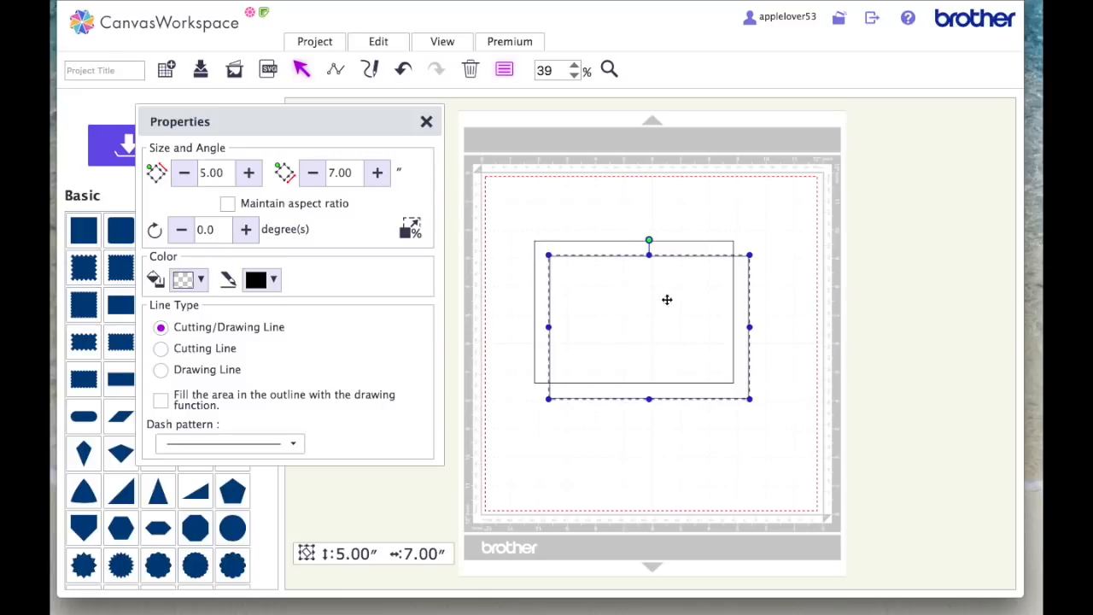
drag(229, 171, 182, 168)
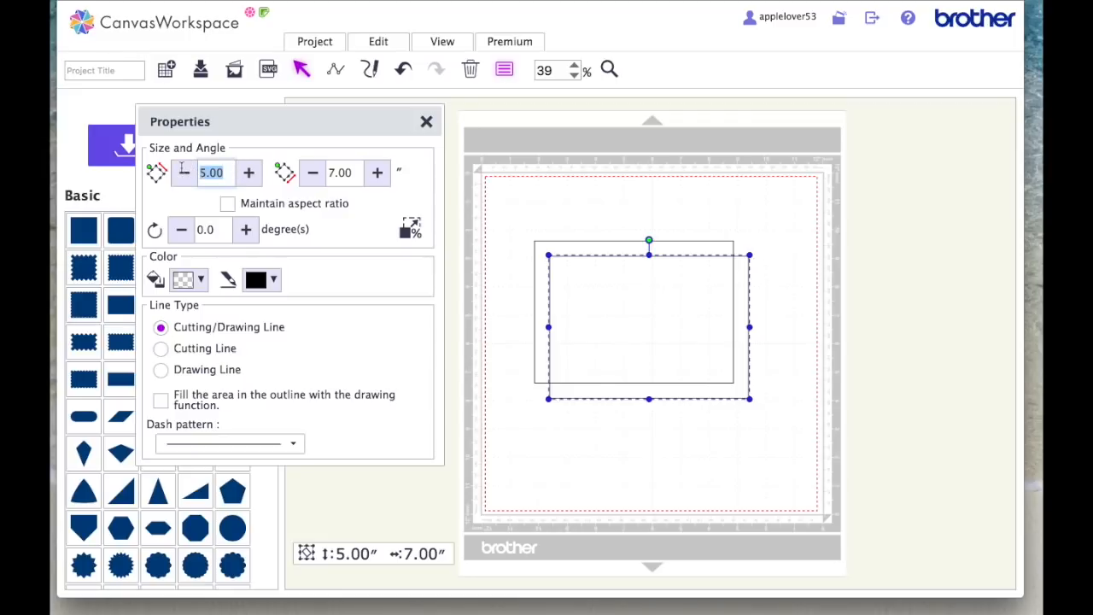
text(3)
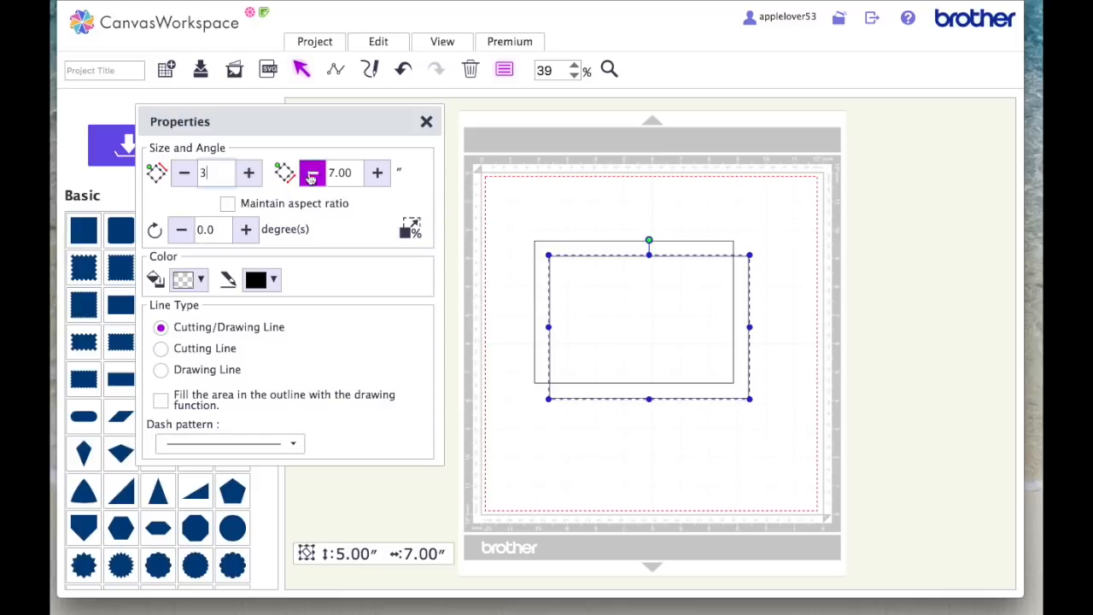
key(Tab)
text(5)
click(425, 123)
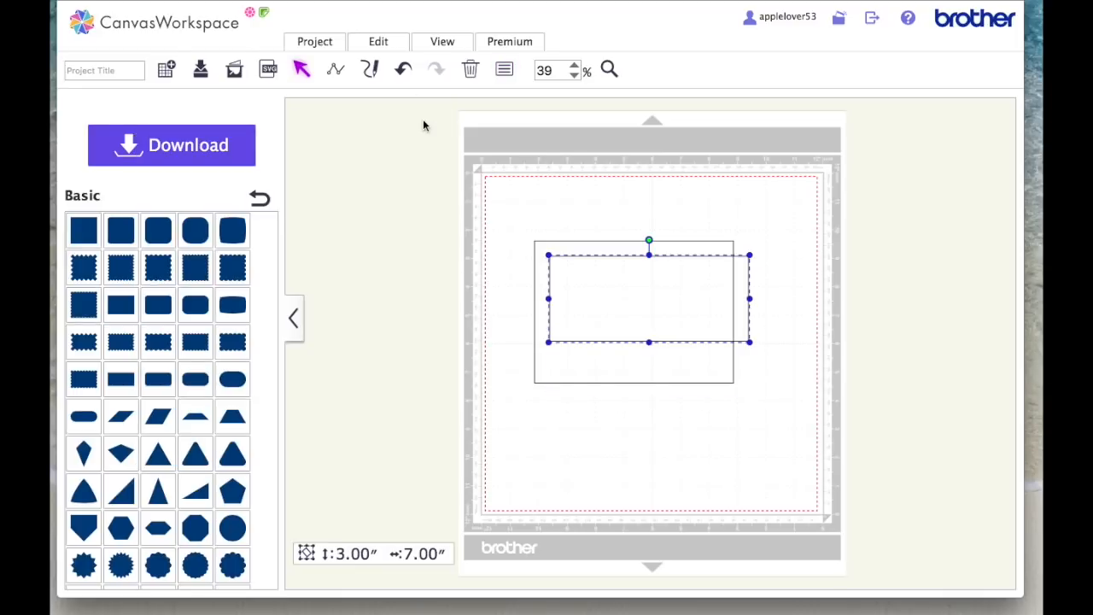
Step: Place the smaller rectangle inside the larger one and align both by their horizontal and vertical centers
drag(603, 279, 618, 289)
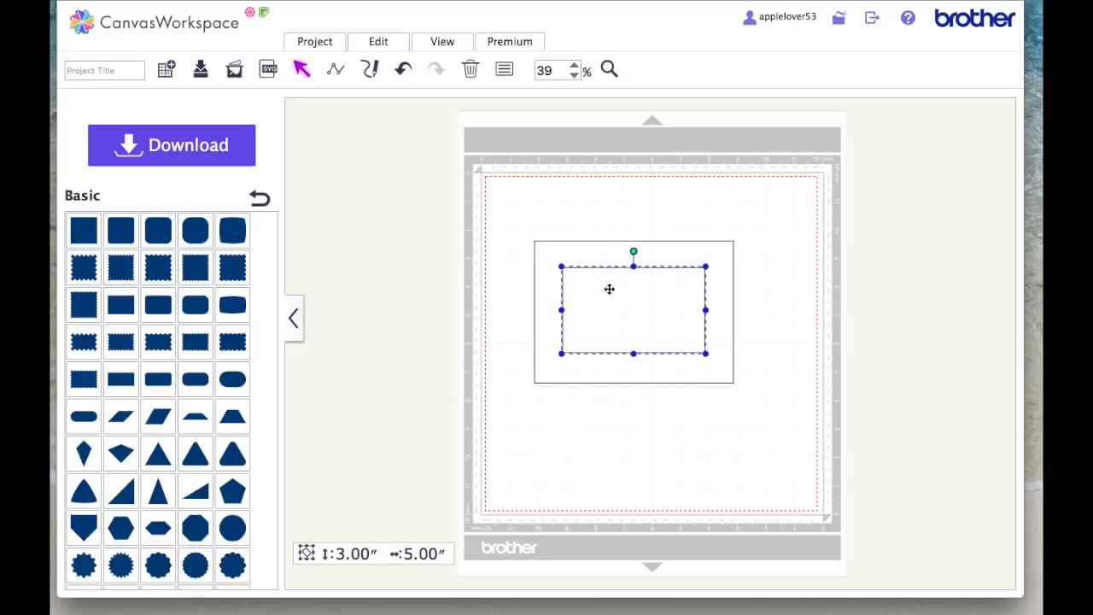
drag(508, 215, 757, 407)
click(395, 44)
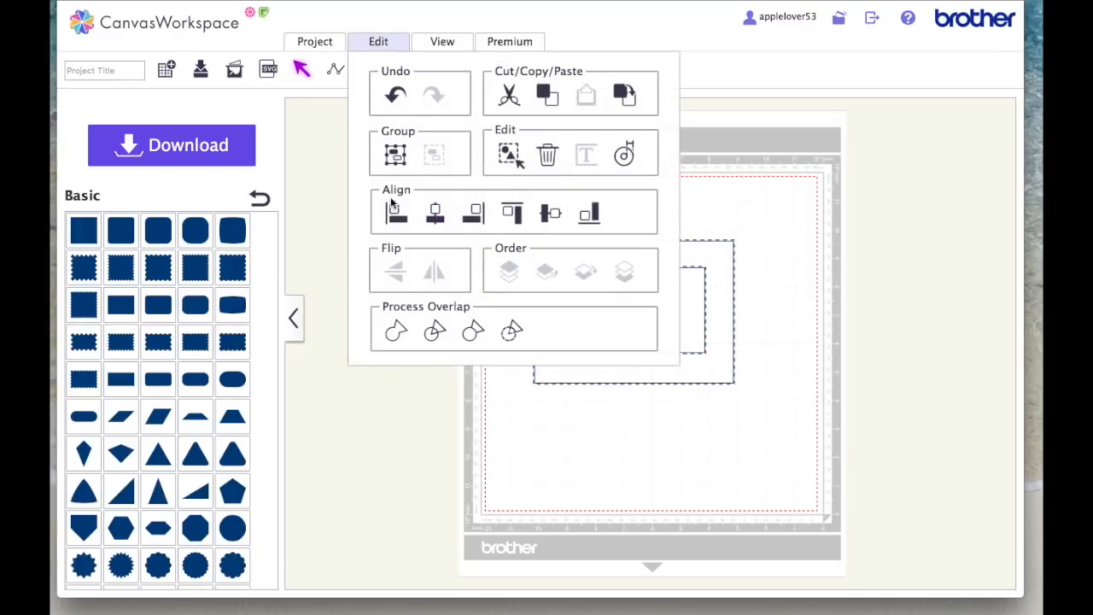
click(436, 213)
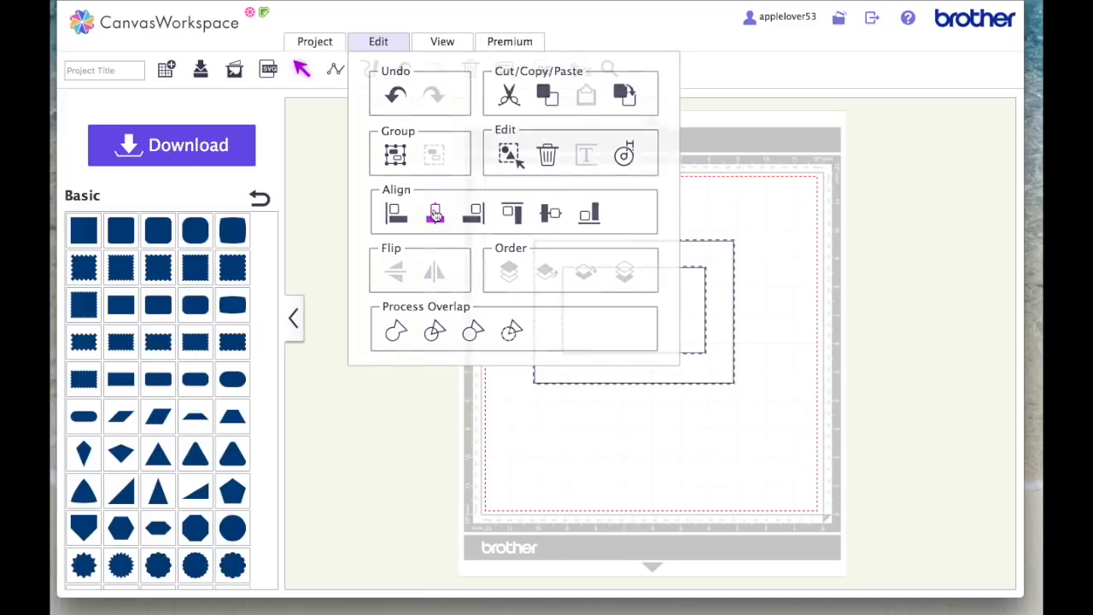
click(383, 43)
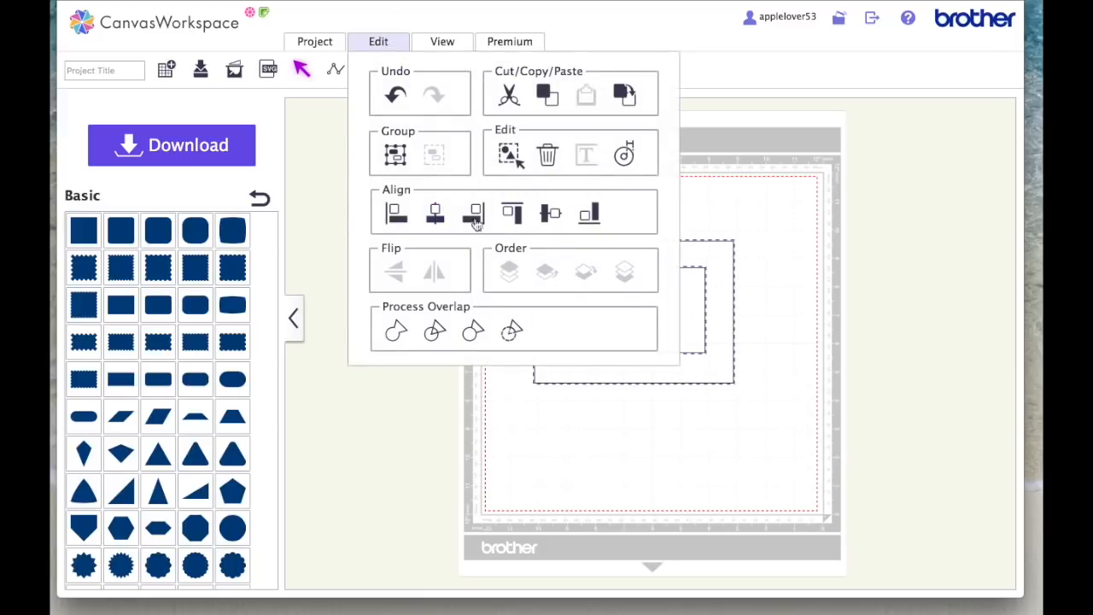
click(553, 216)
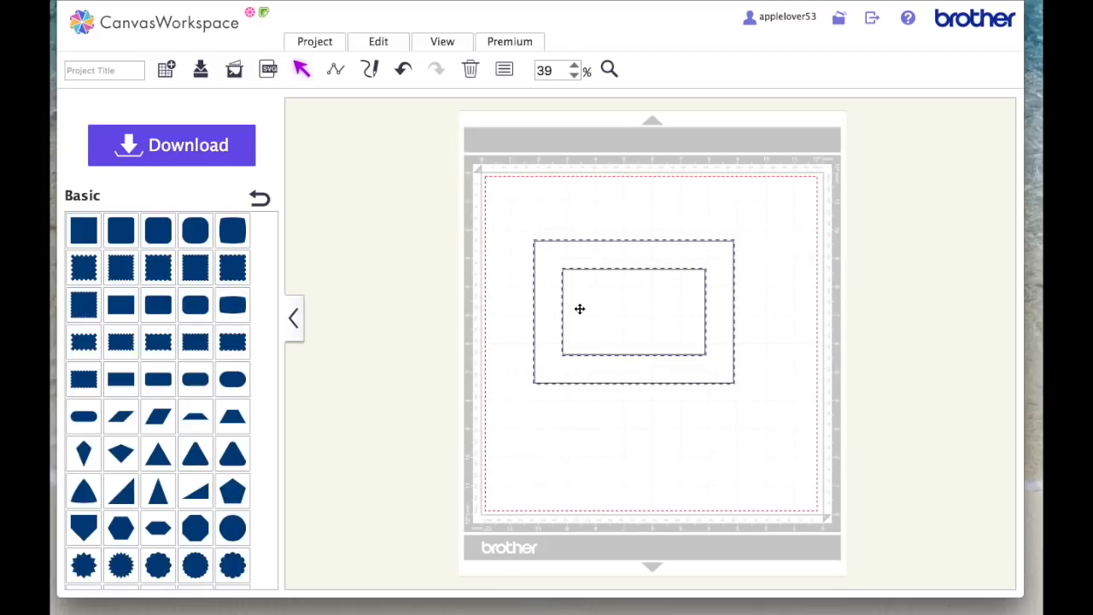
Step: Process the overlap of the two rectangles to merge them into one frame with an open window
click(397, 44)
click(513, 330)
click(513, 333)
Step: Fill the rectangular frame with dark green
click(671, 251)
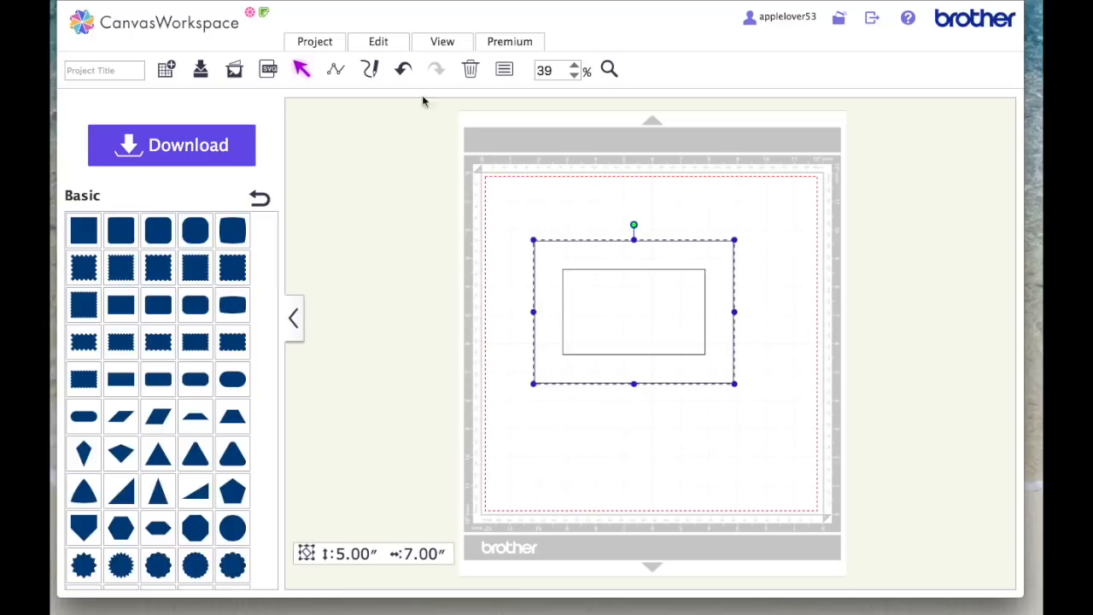
click(504, 68)
click(202, 282)
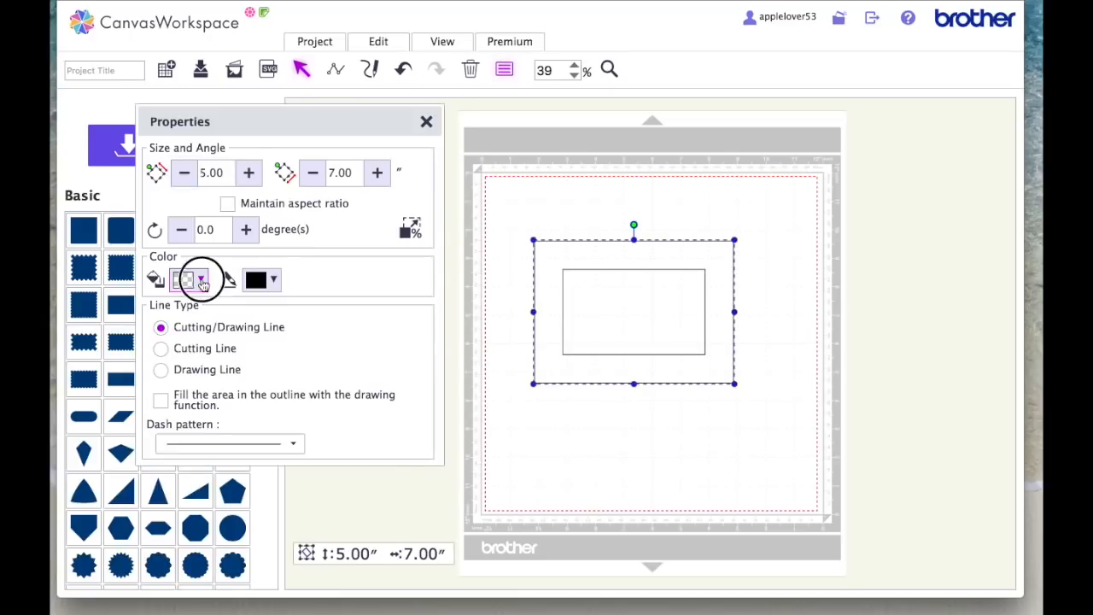
click(218, 382)
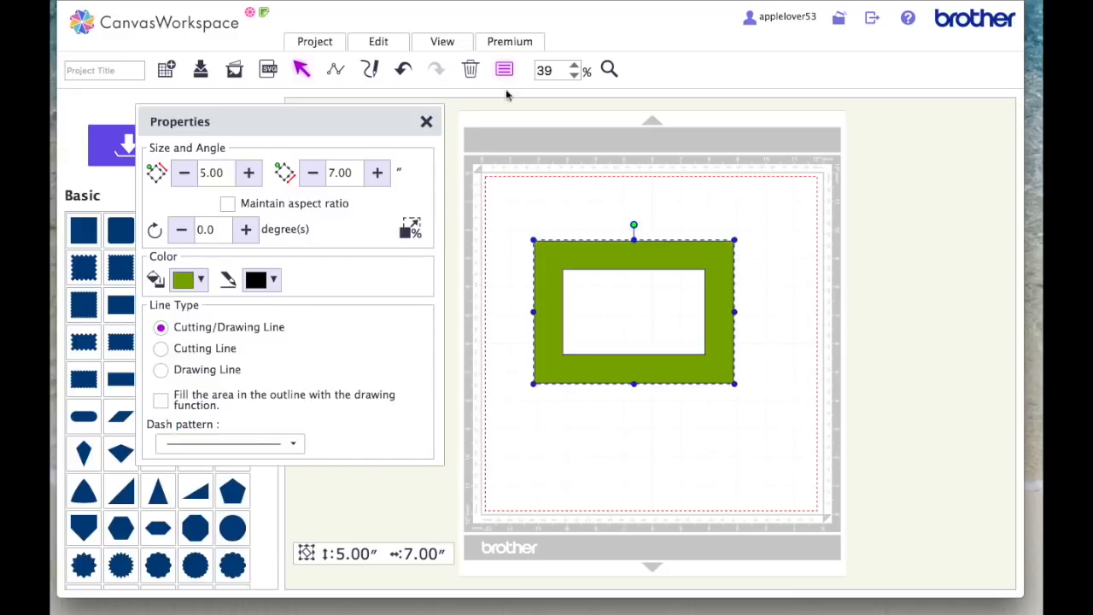
click(427, 122)
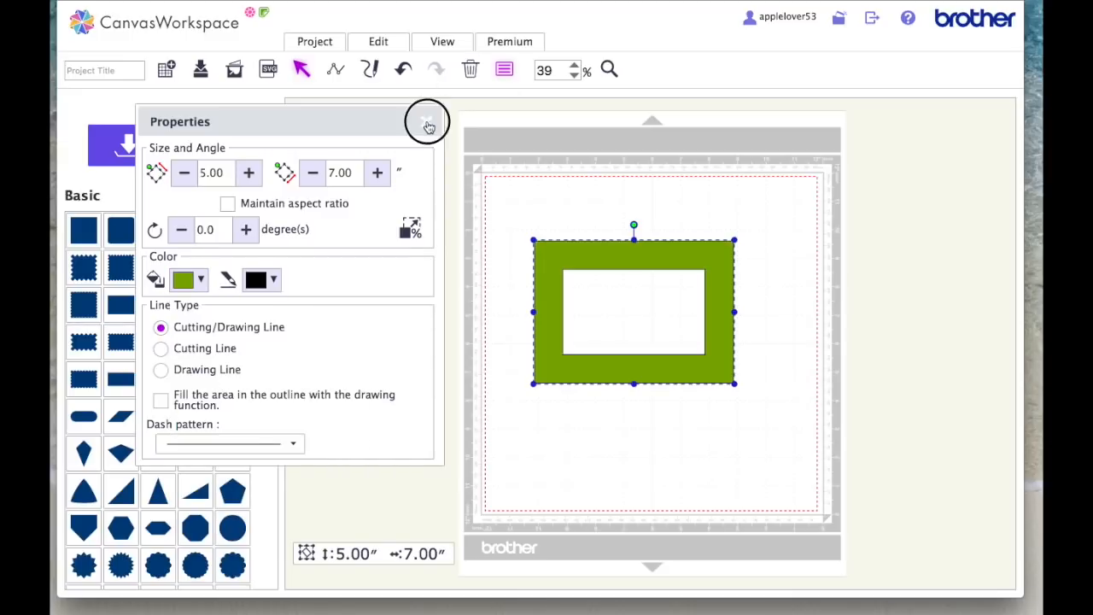
Step: Create an inward offset line of the green frame with 0.08 inches spacing and bevel corners, leaving the original as is
drag(669, 253, 673, 240)
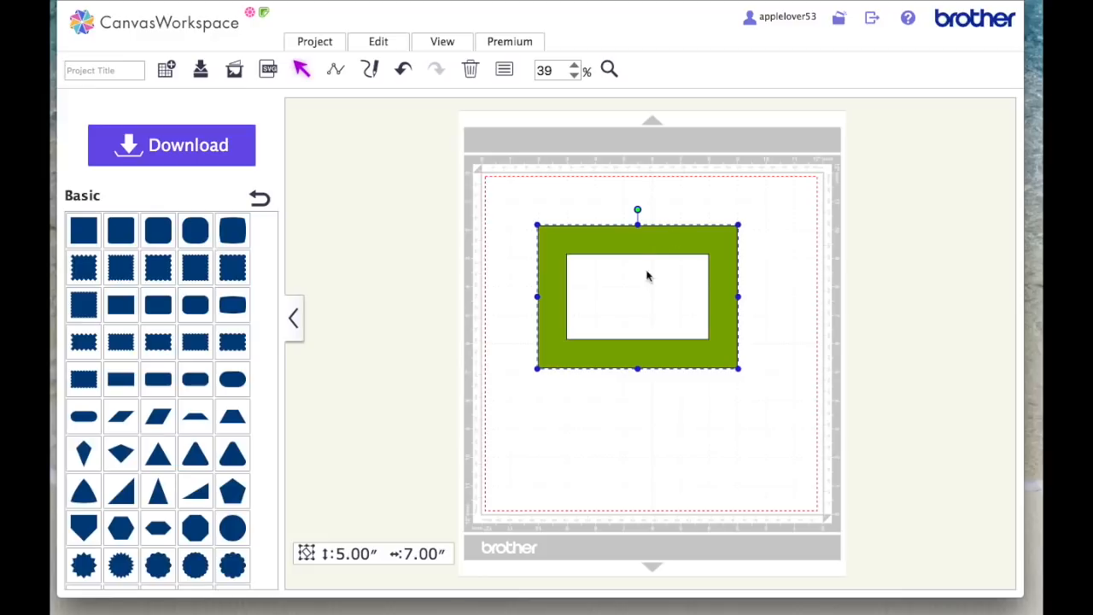
click(399, 45)
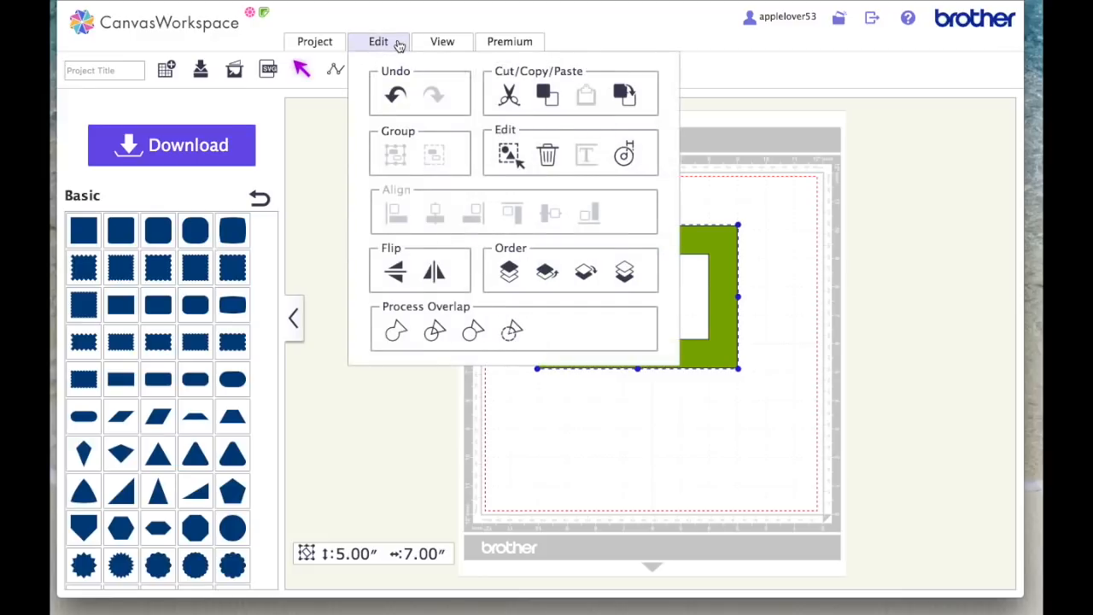
click(627, 154)
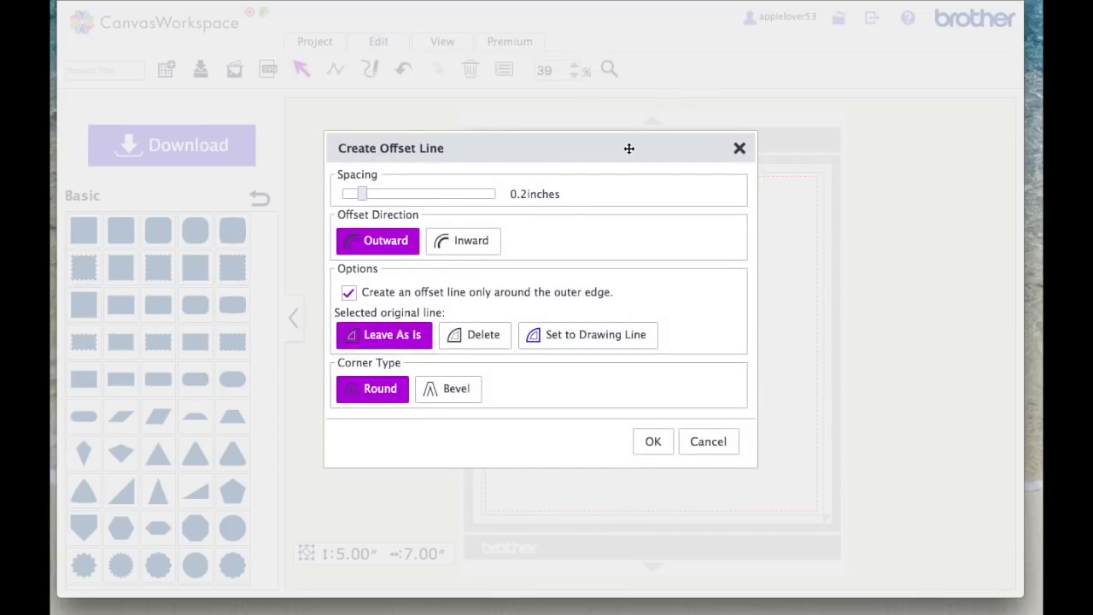
drag(360, 192, 350, 194)
click(470, 242)
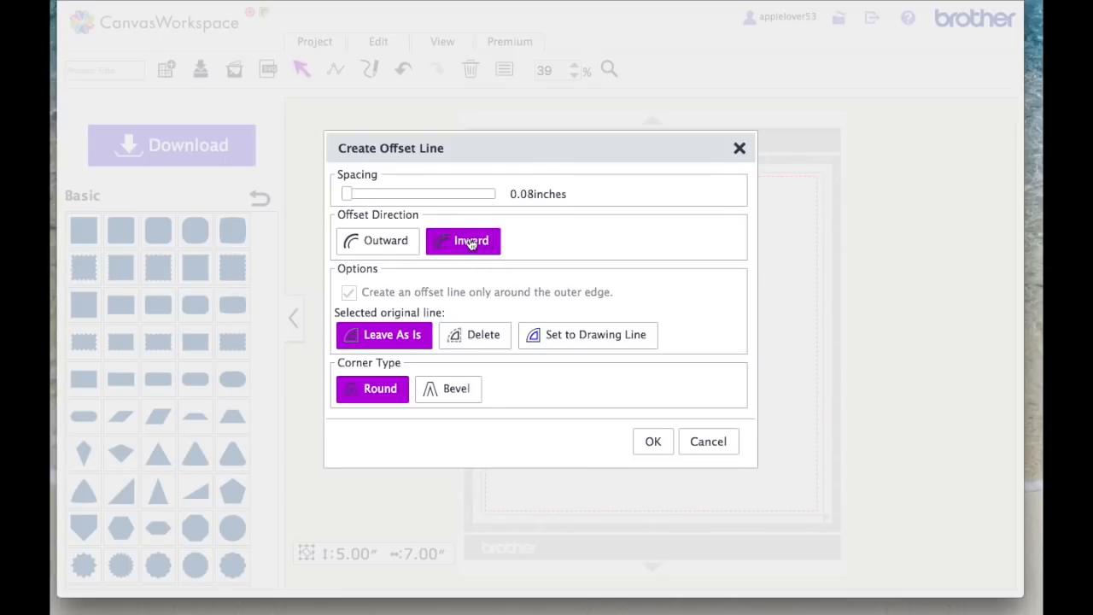
click(453, 390)
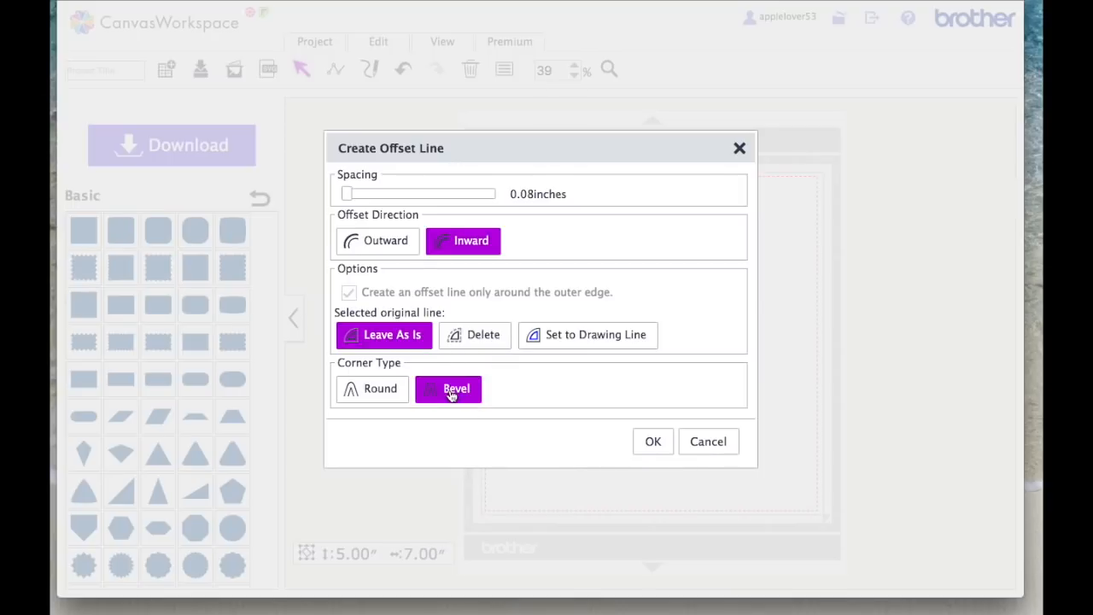
click(652, 442)
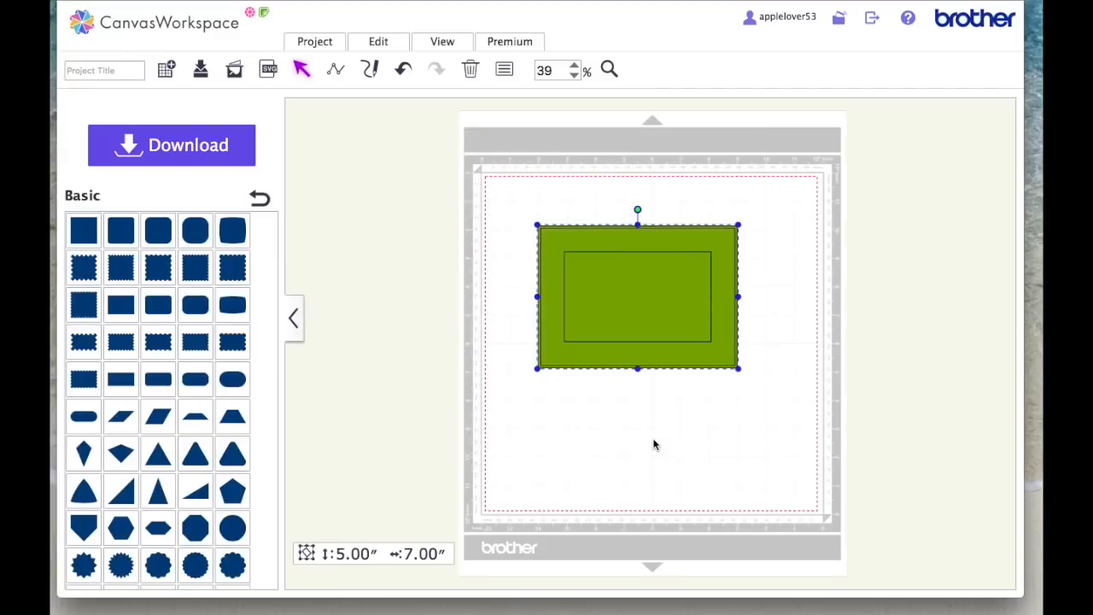
Step: Separate the offset shape, process its overlap to open the window, and place it directly below the original frame
drag(718, 306, 496, 299)
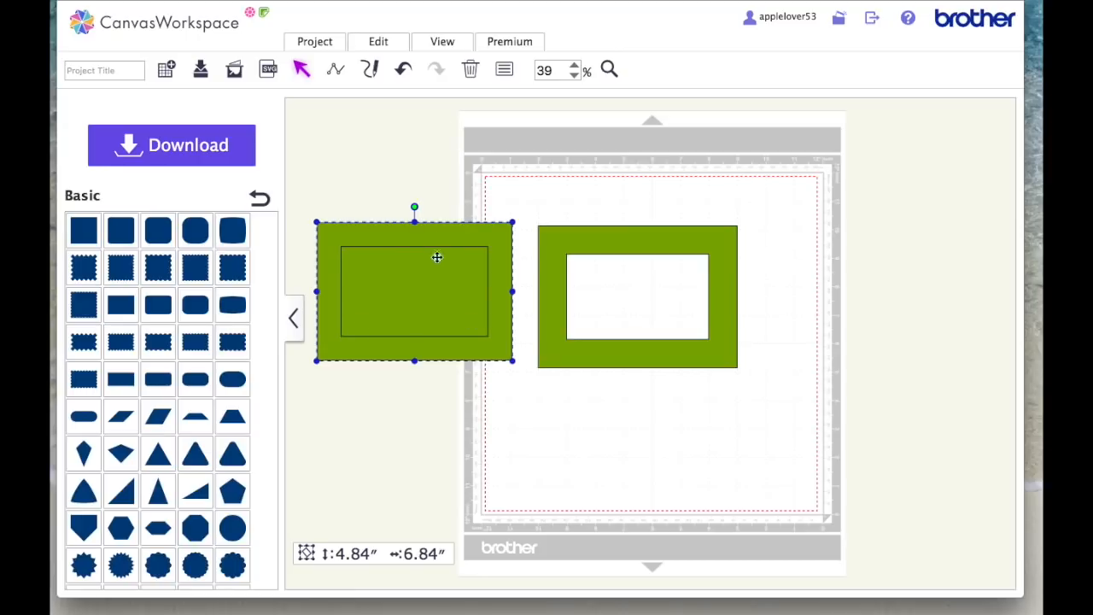
click(383, 42)
click(511, 332)
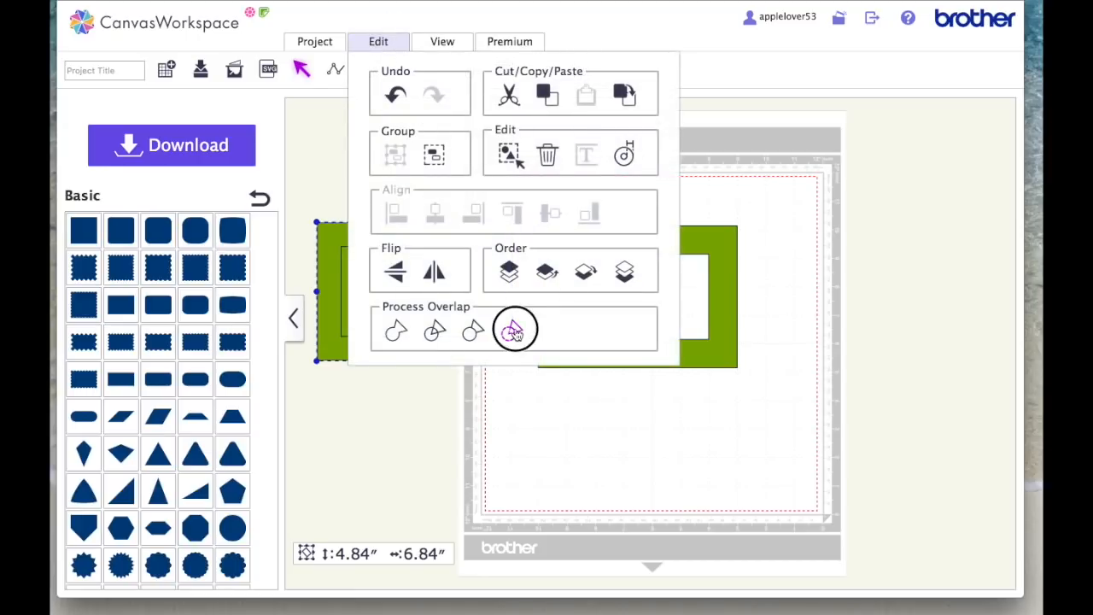
drag(454, 232, 681, 387)
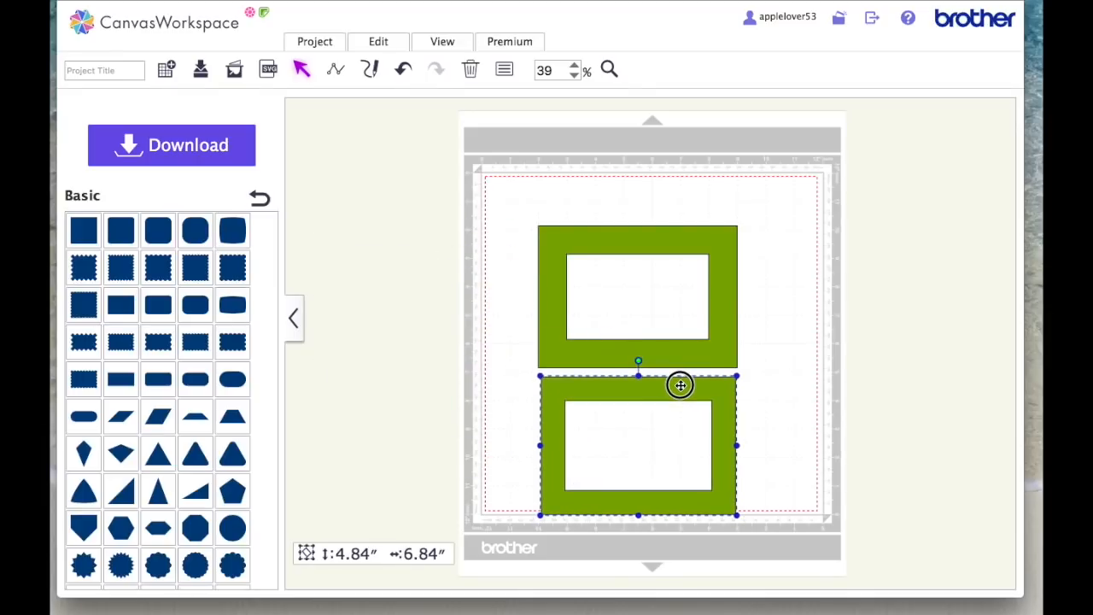
Step: Fill the smaller offset frame with lime green
click(507, 73)
click(202, 280)
click(232, 381)
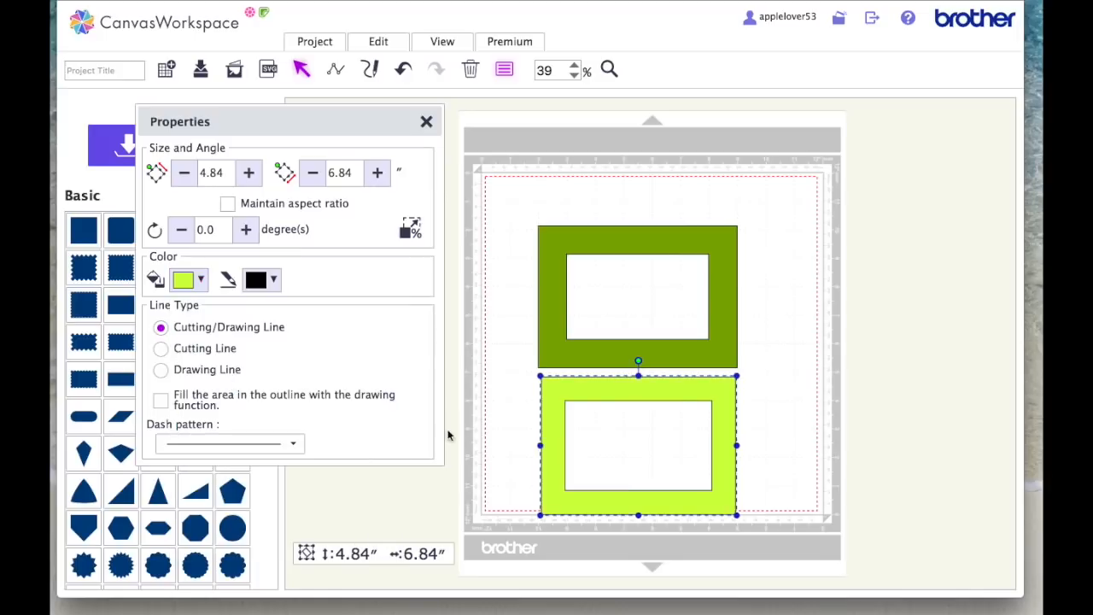
Step: Layer the lime frame over the dark green one and align both by their horizontal and vertical centers
drag(724, 476, 725, 328)
drag(780, 410, 560, 173)
click(425, 123)
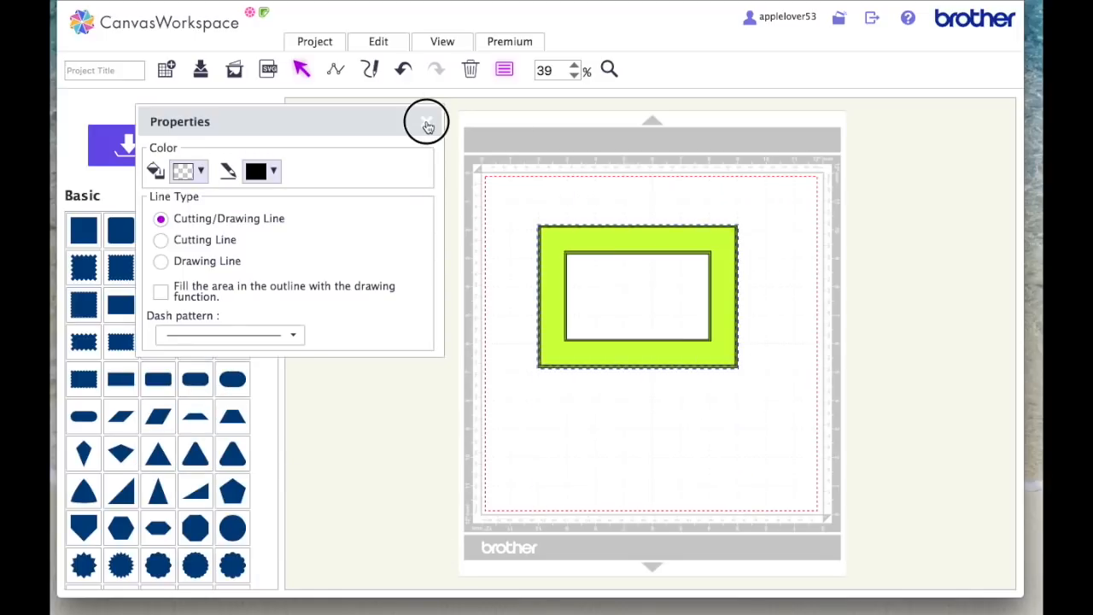
click(394, 46)
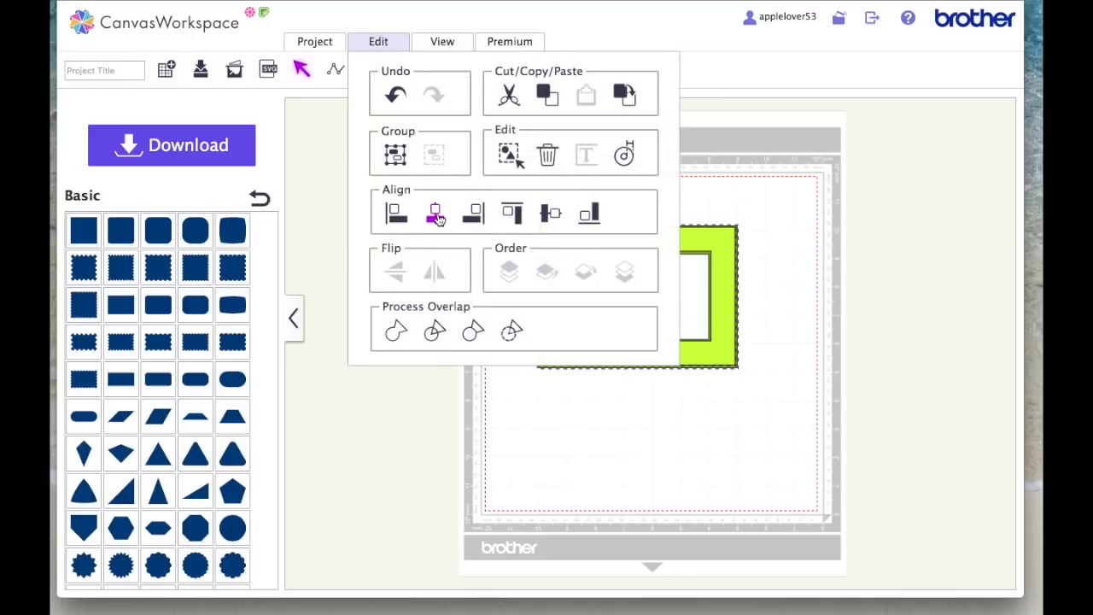
click(435, 215)
click(380, 42)
click(555, 215)
click(612, 69)
drag(533, 213, 743, 381)
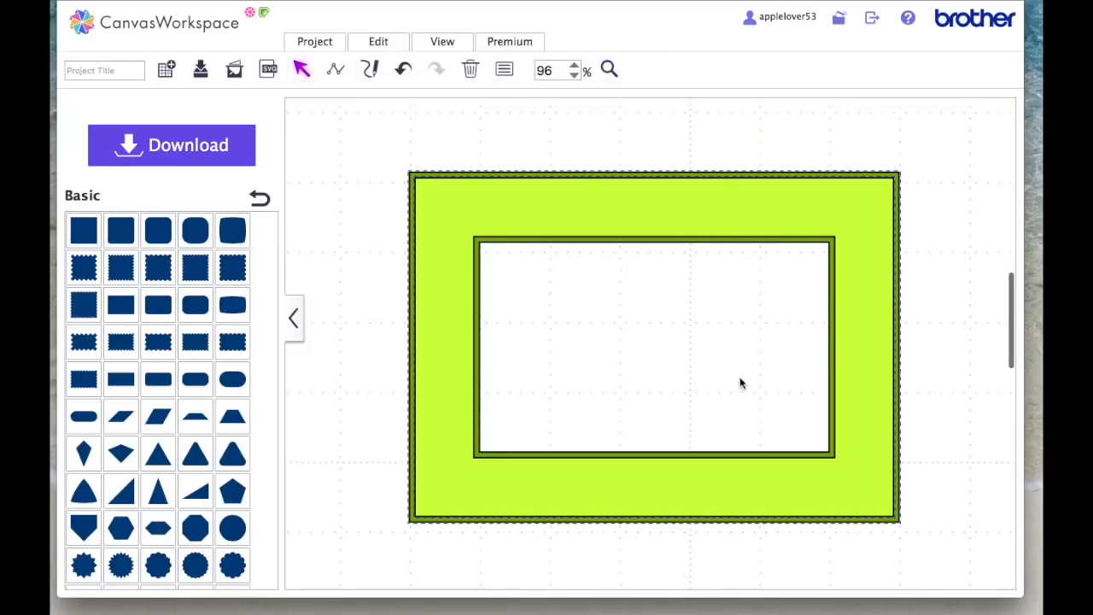
click(439, 159)
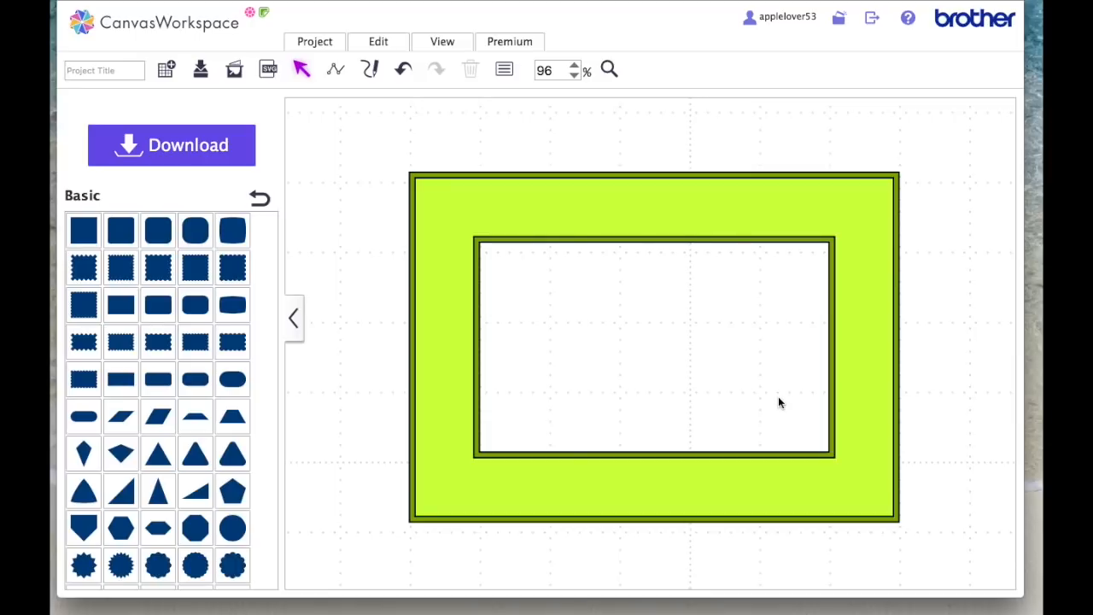
Step: Move both layered frames aside to the mat's lower right corner and insert the saved project Design Elements DT
click(260, 198)
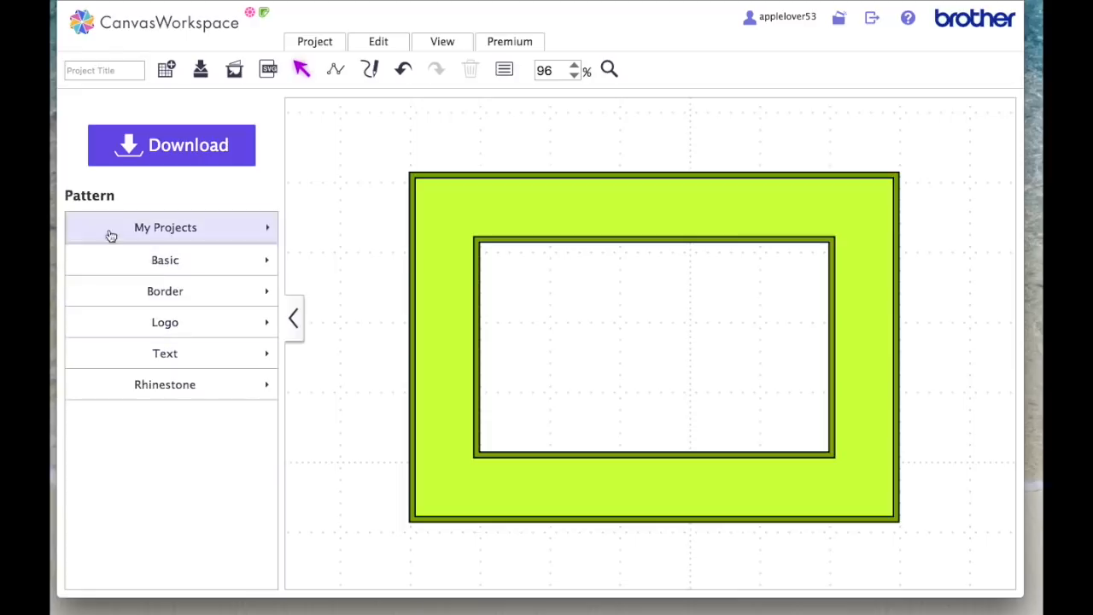
click(175, 237)
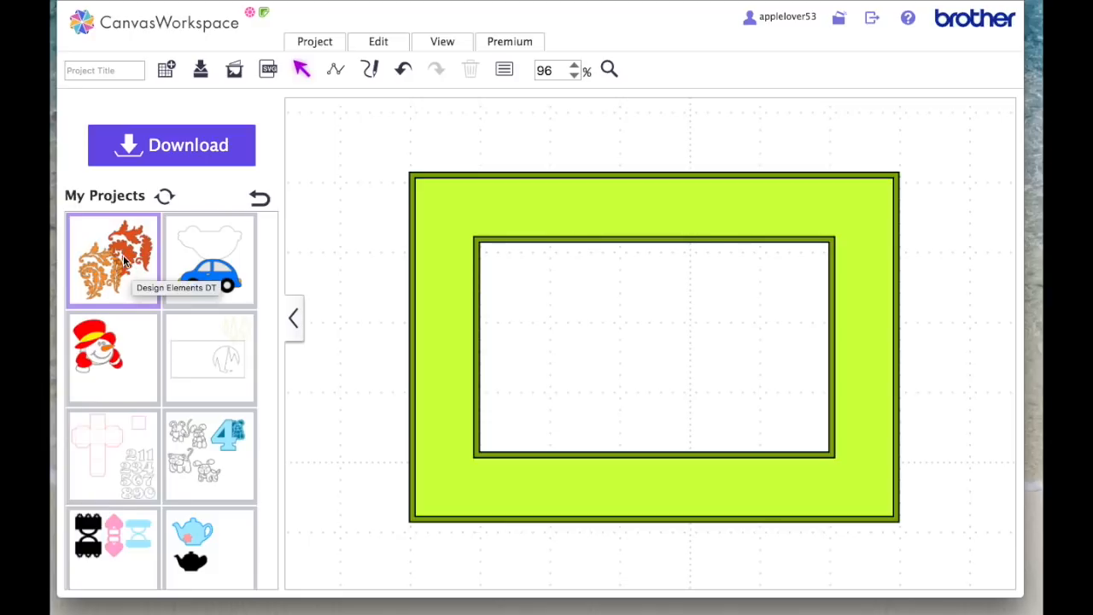
click(451, 40)
click(490, 91)
drag(464, 176, 863, 407)
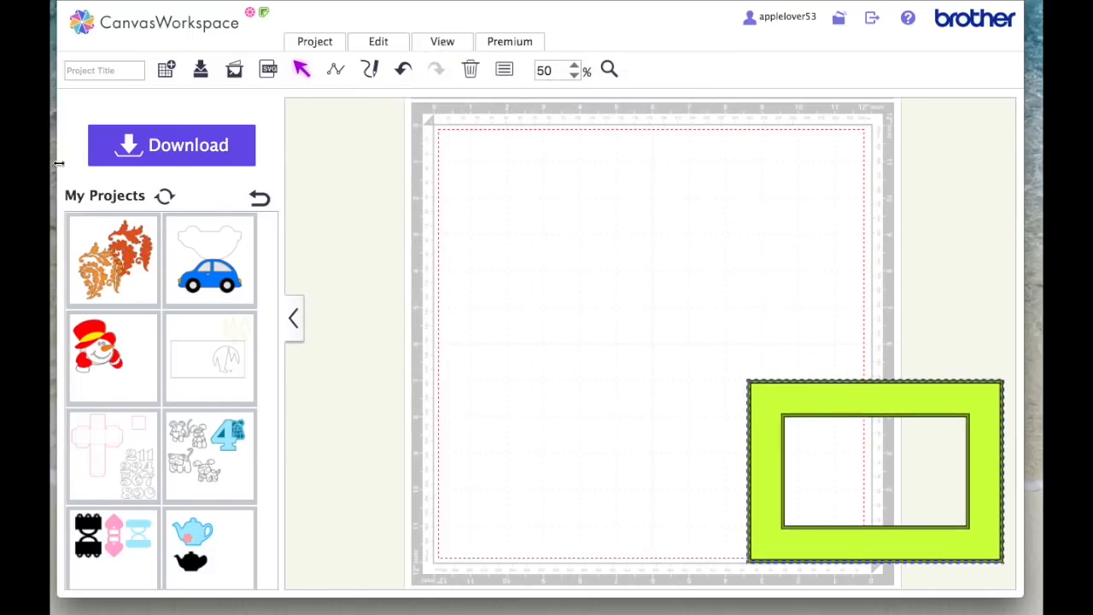
click(118, 246)
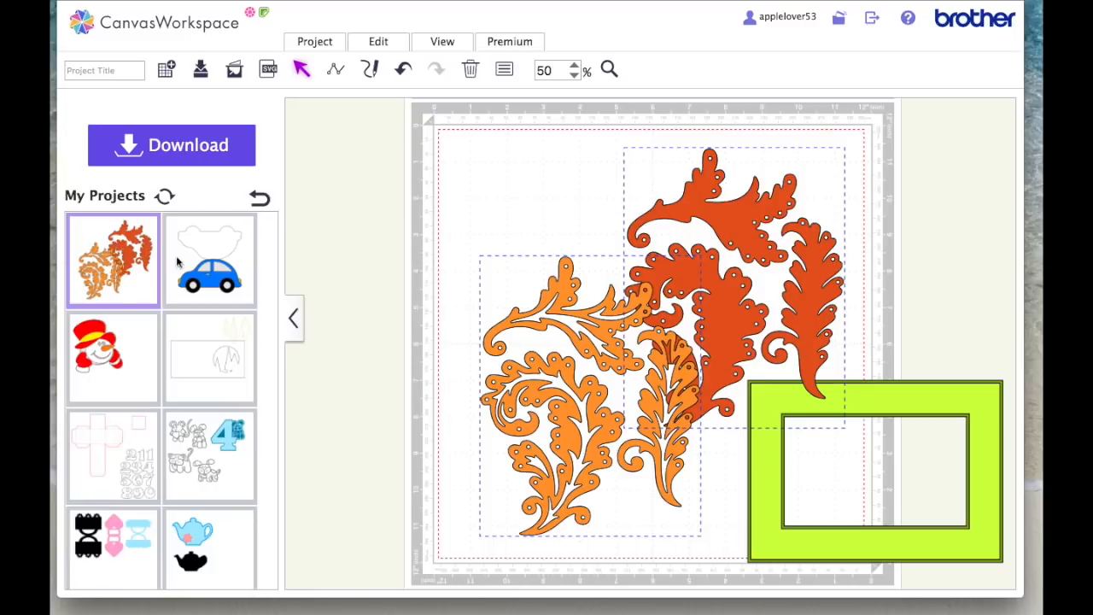
Step: Separate the two flourish sets, delete the dark red-orange set, and place the light orange set in the mat's upper left area
click(860, 200)
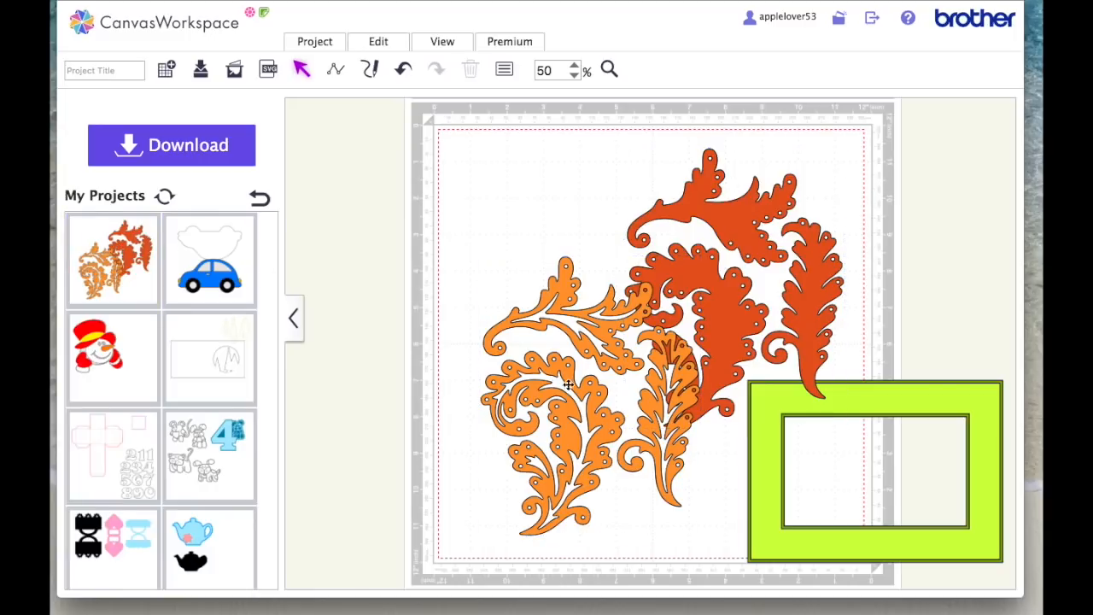
drag(584, 335, 476, 281)
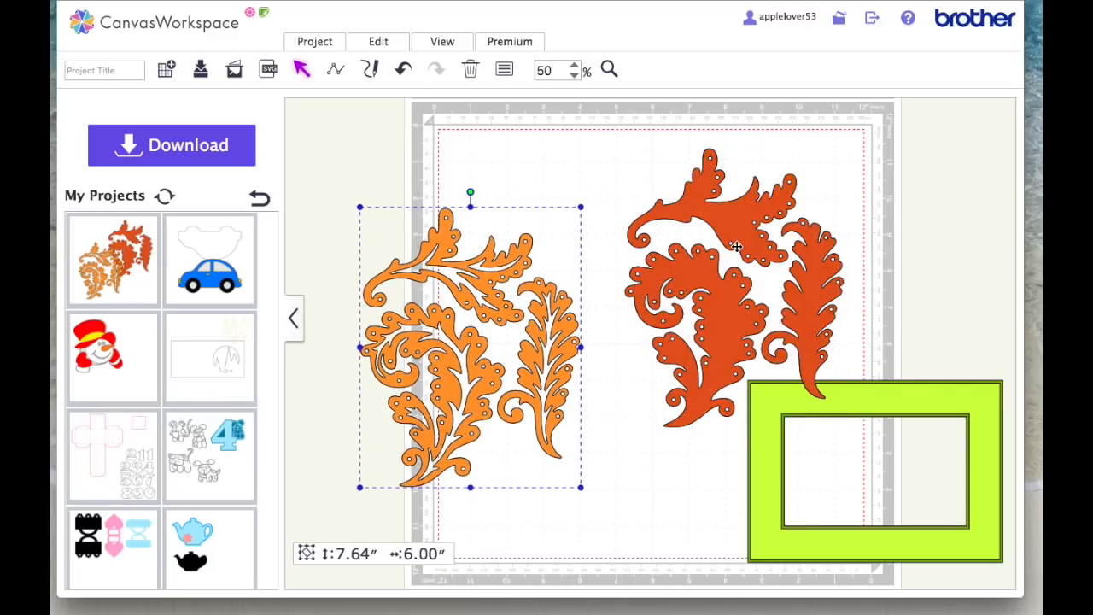
click(724, 212)
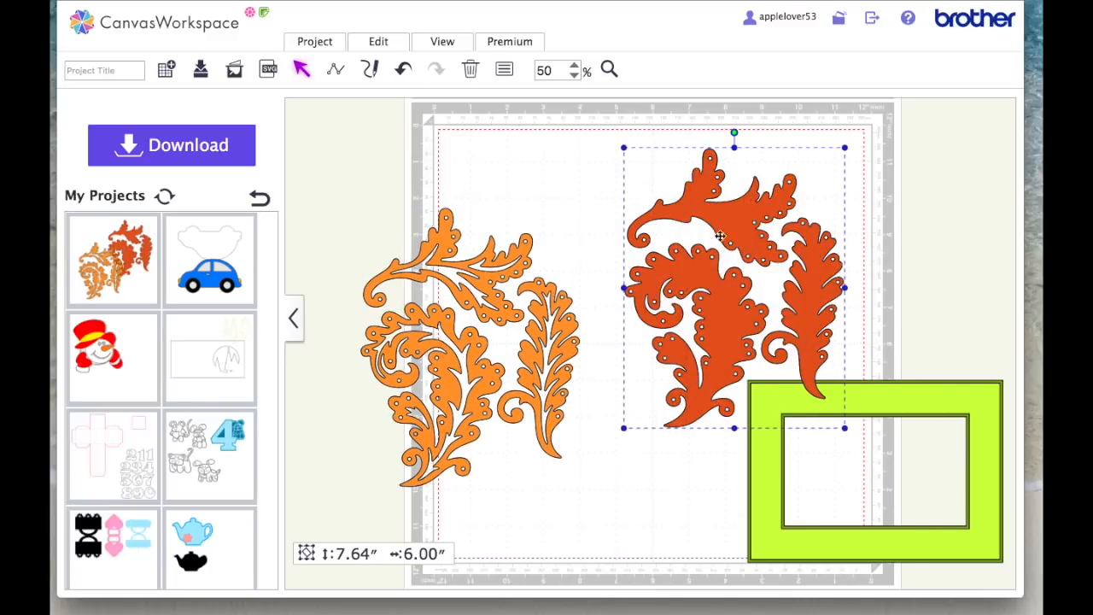
key(Delete)
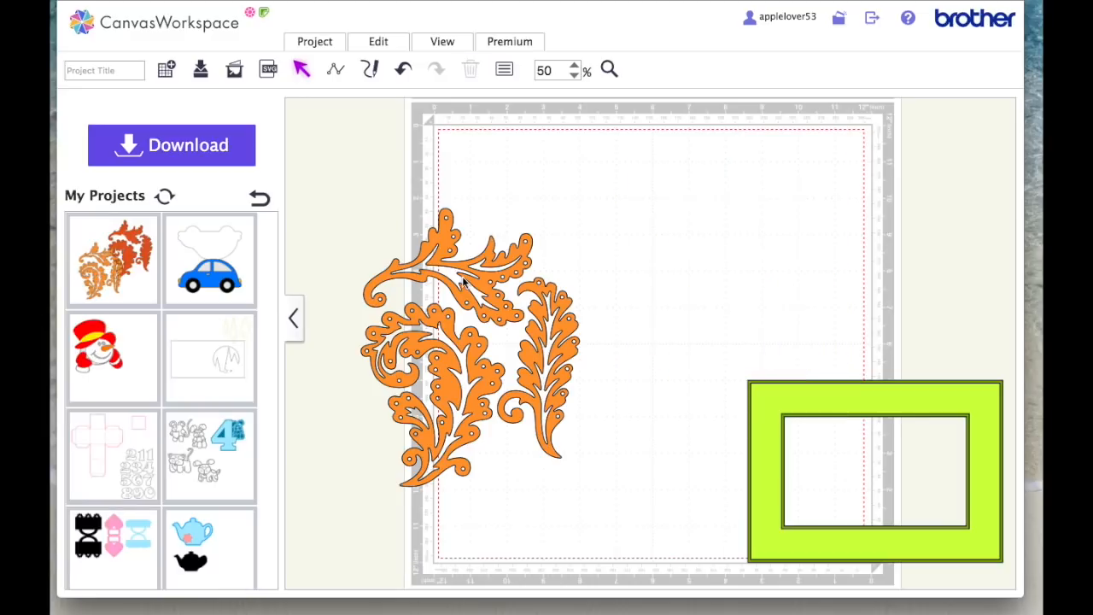
drag(481, 273, 579, 211)
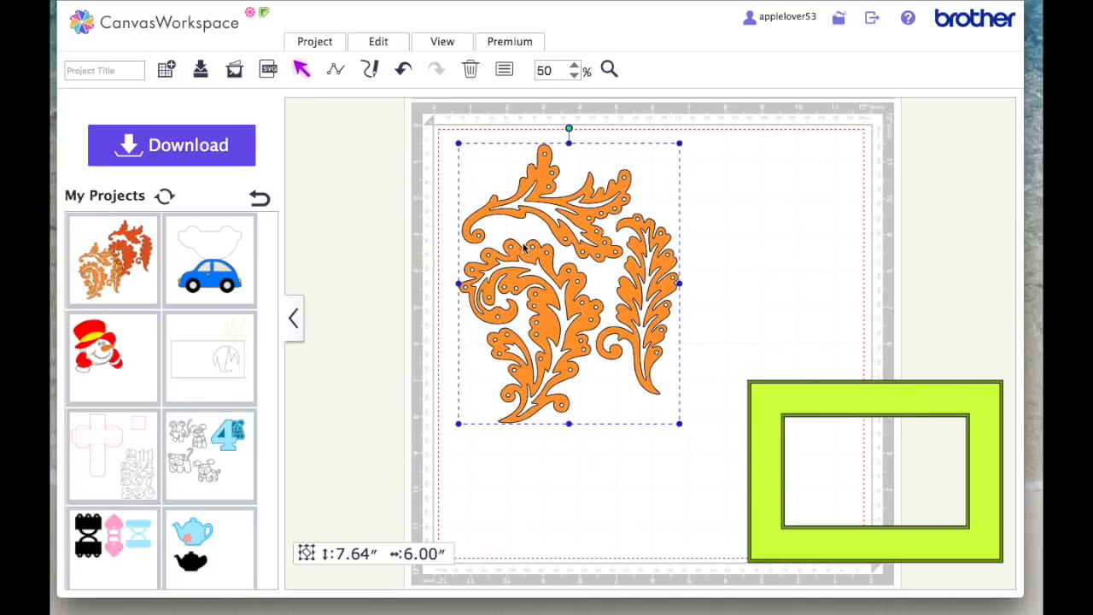
Step: Divide the orange flourish set into individual pieces and delete the top and right flourishes, keeping the large curled one
right_click(547, 186)
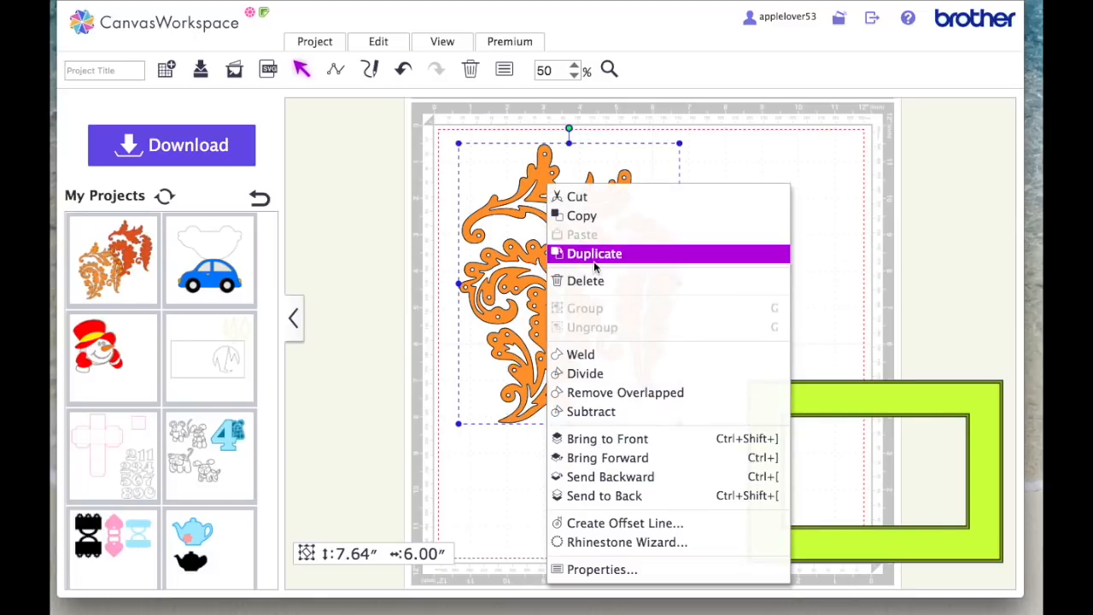
click(595, 374)
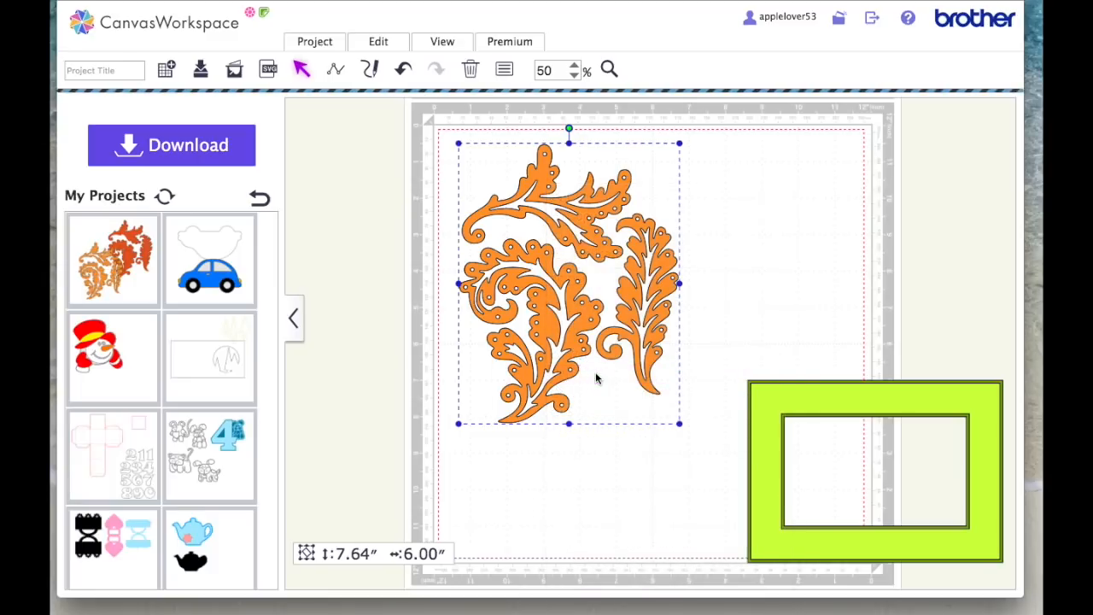
click(584, 409)
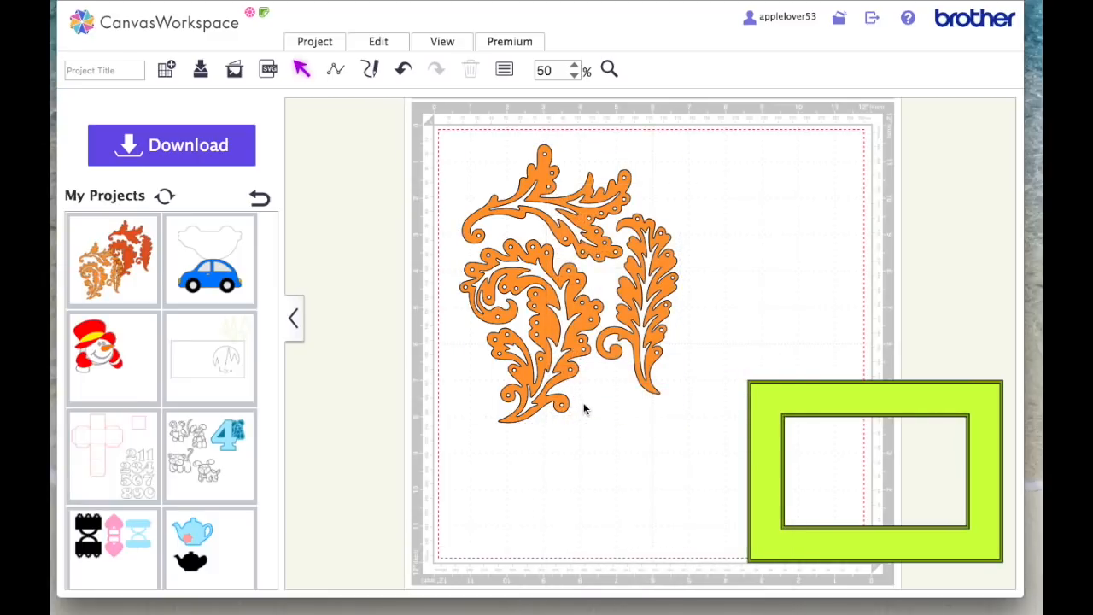
click(590, 211)
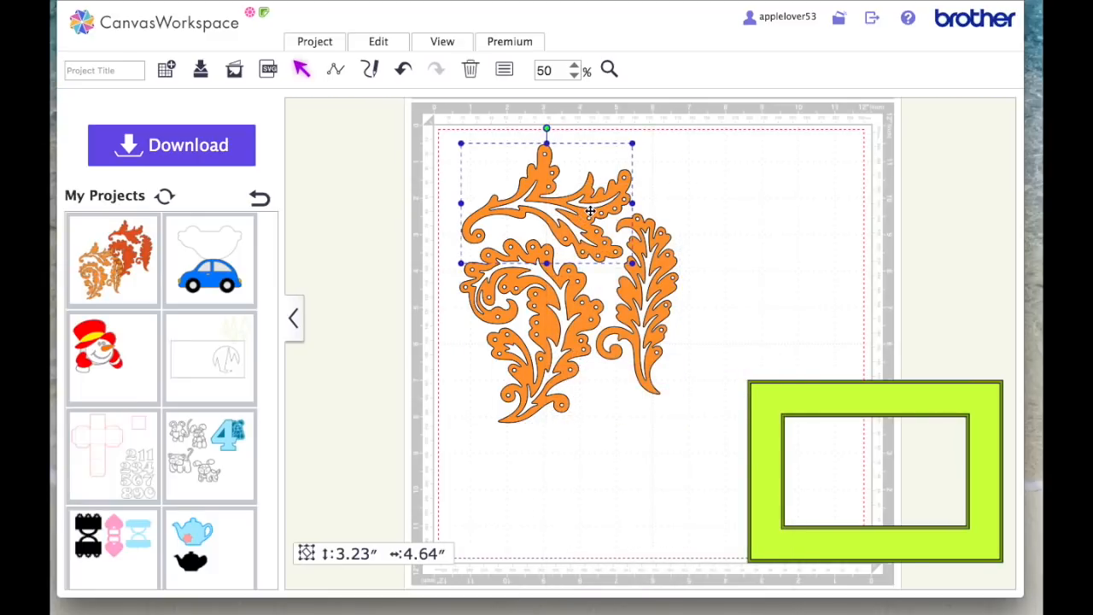
key(Delete)
click(660, 241)
key(Delete)
Step: Shift the remaining flourish aside and move both layered frames together to the upper part of the mat
drag(579, 305, 515, 308)
drag(722, 333, 822, 430)
drag(869, 393, 661, 166)
Step: Rotate the curled flourish so it follows the corner curve and place it over the frames' lower right corner
drag(524, 290, 759, 403)
drag(785, 355, 735, 463)
drag(681, 506, 747, 298)
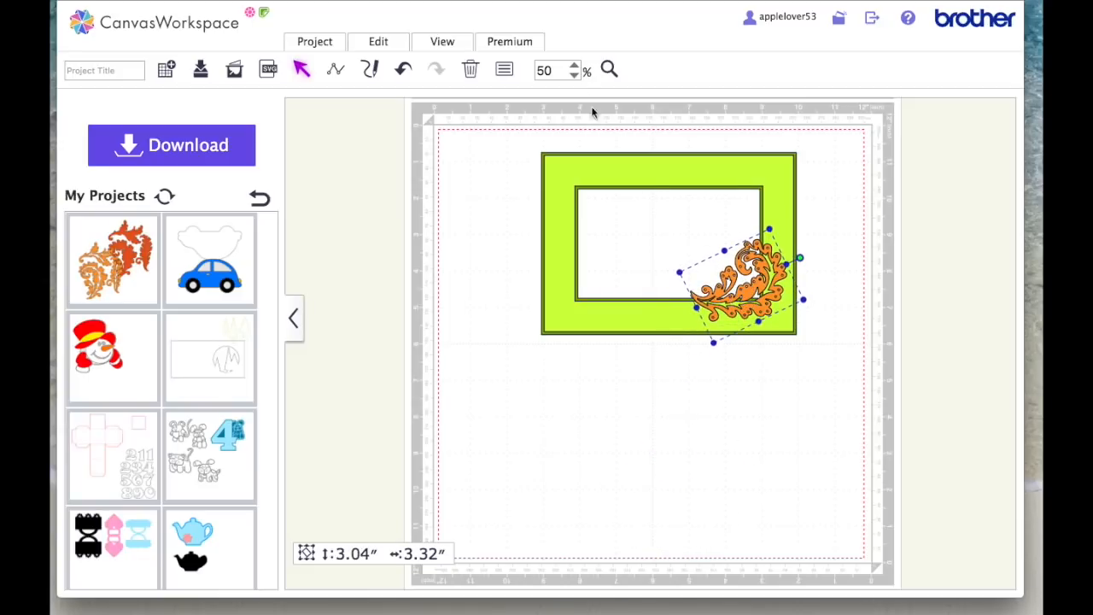
Step: Shrink the flourish to about 2.01 by 2.37 inches, fit it inside the frame's lower right corner, and undo the accidental frame shift
click(609, 69)
drag(524, 132, 822, 364)
click(945, 354)
click(795, 417)
drag(794, 416, 799, 417)
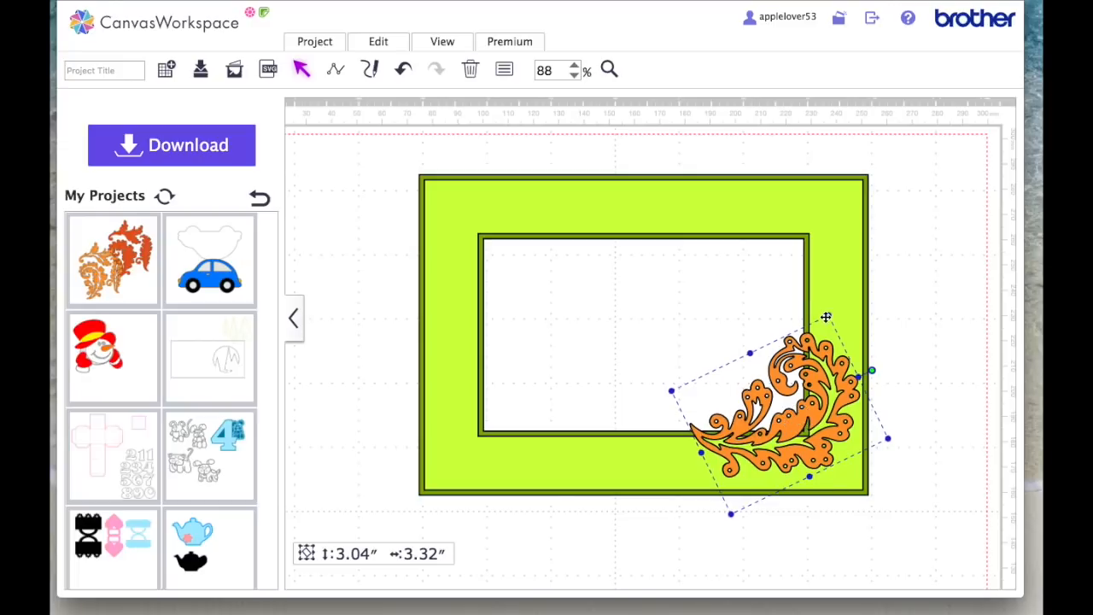
drag(827, 317, 818, 338)
drag(790, 438, 796, 438)
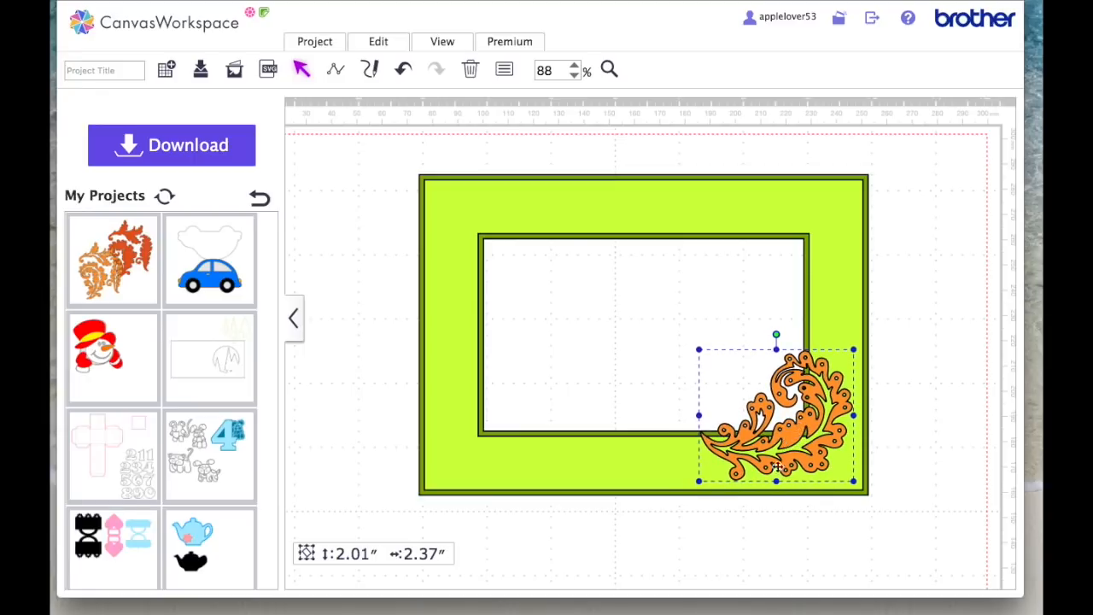
drag(812, 405, 805, 406)
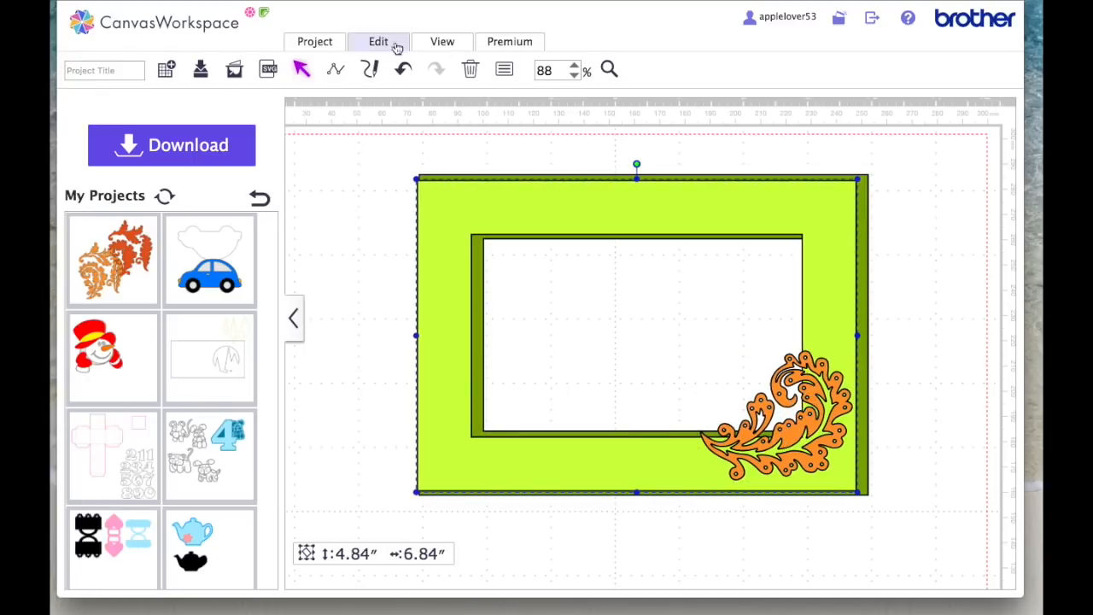
click(403, 70)
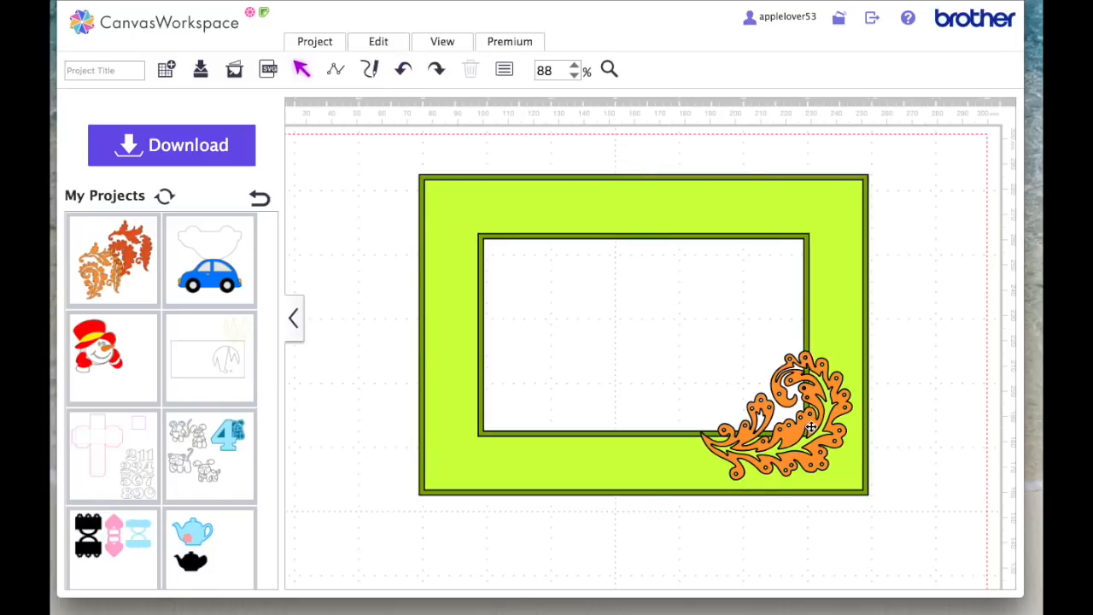
Step: Subtract the corner flourish from the lime green frame
click(808, 429)
drag(808, 430, 807, 428)
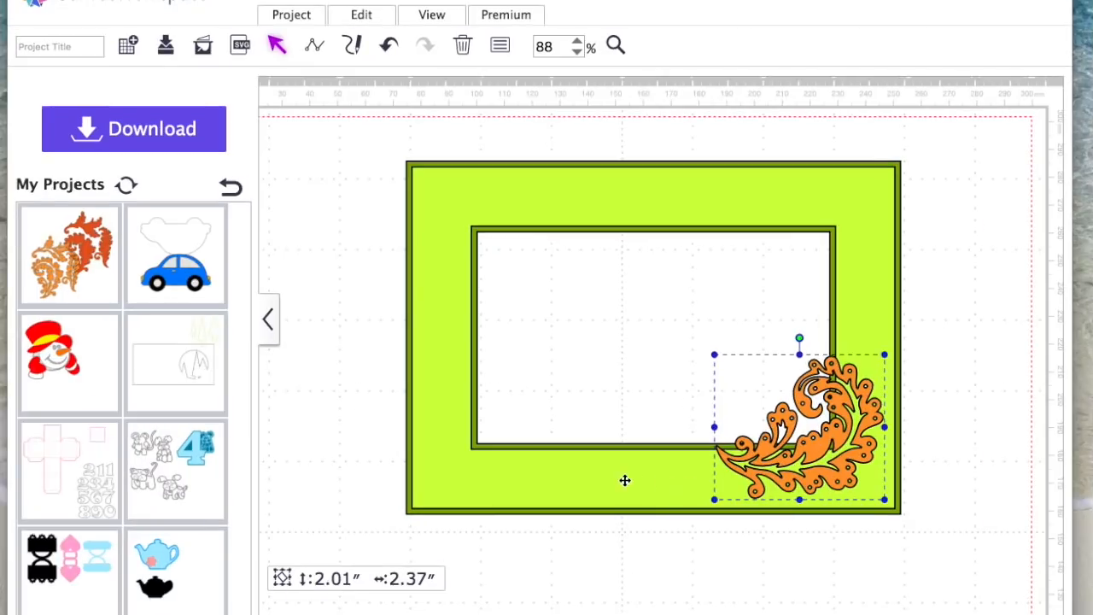
click(634, 480)
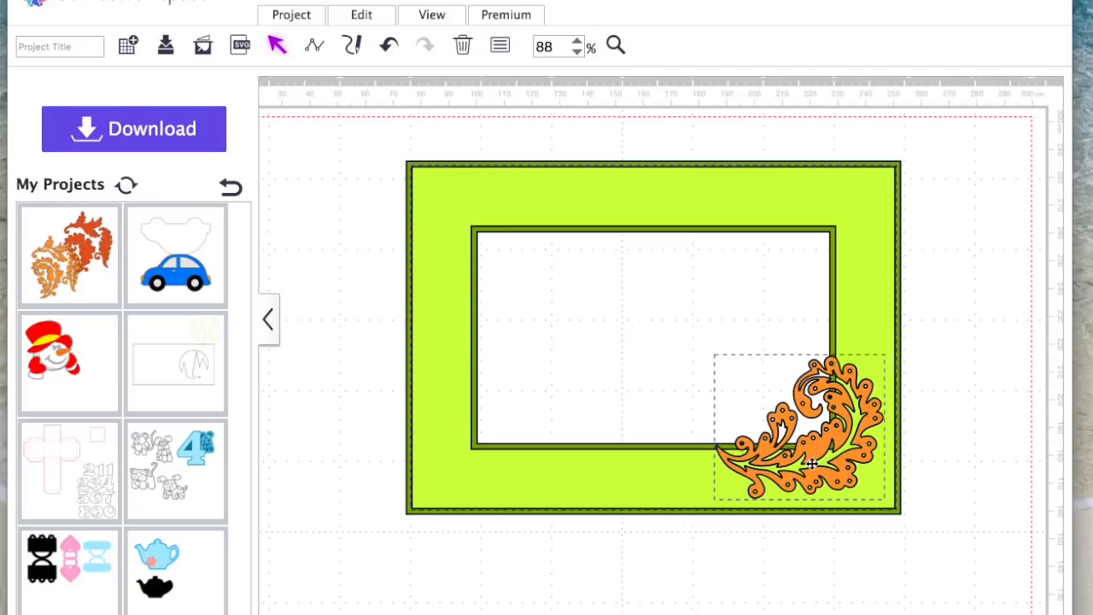
click(367, 16)
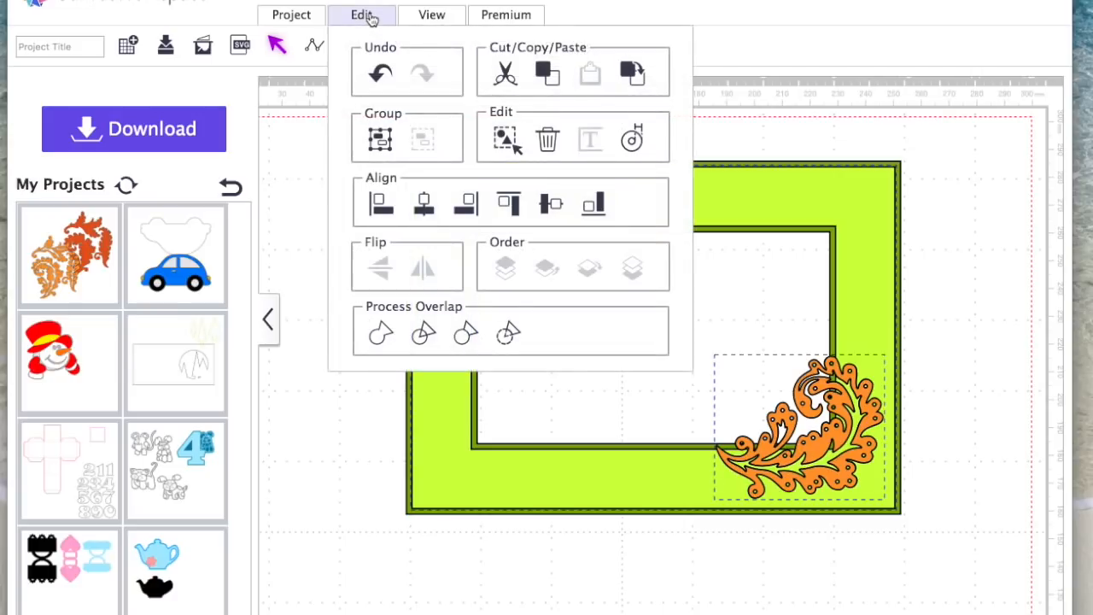
click(508, 334)
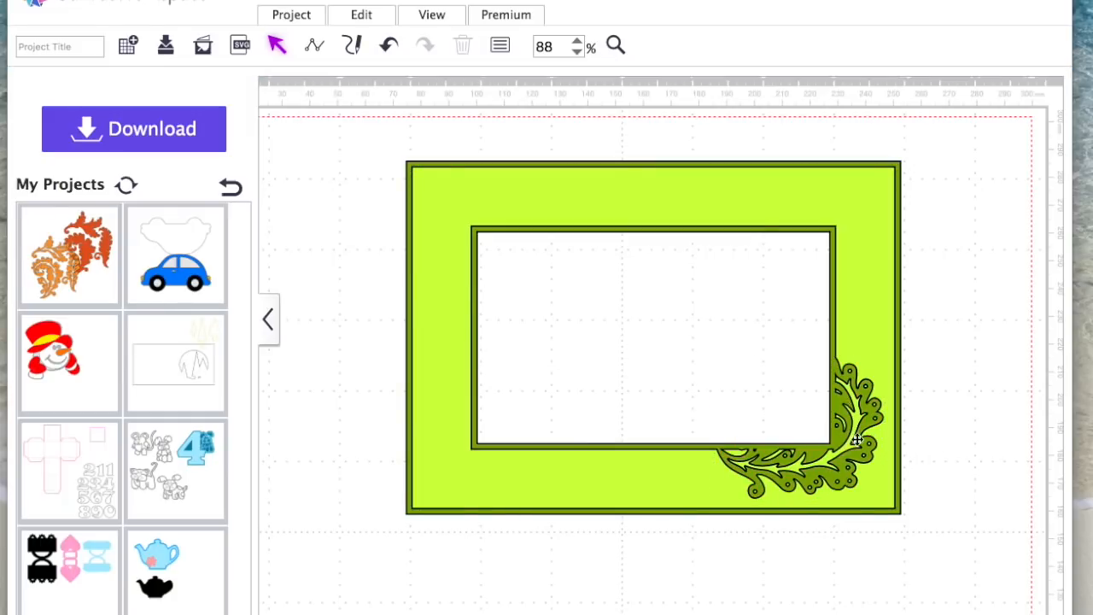
Step: Examine the lime frame's flourish cutout and the dark green frame behind it by selecting each layer in turn
drag(852, 339, 857, 305)
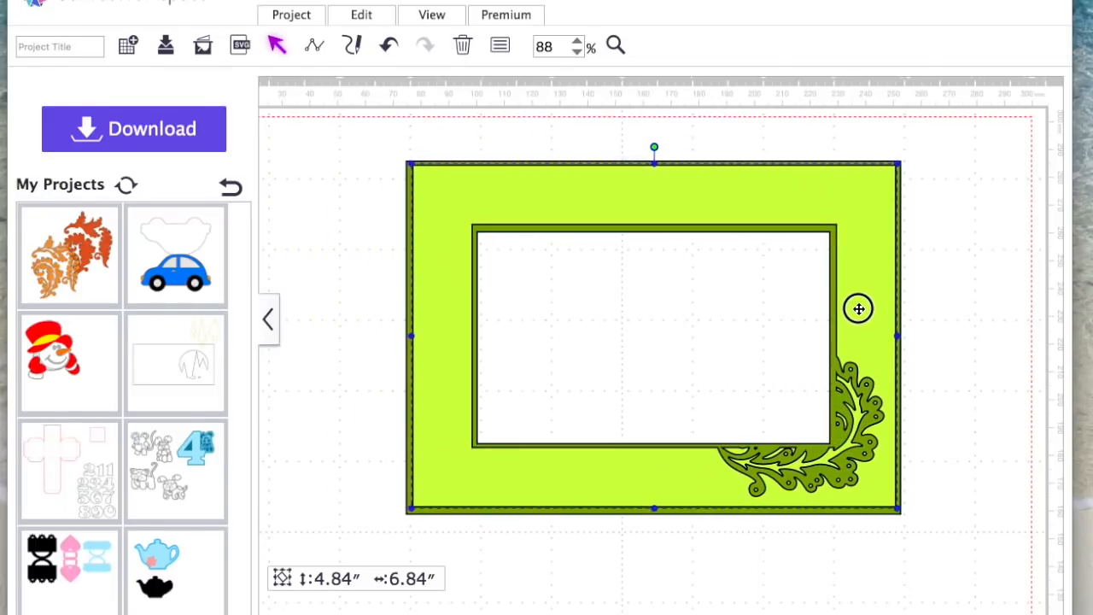
click(952, 366)
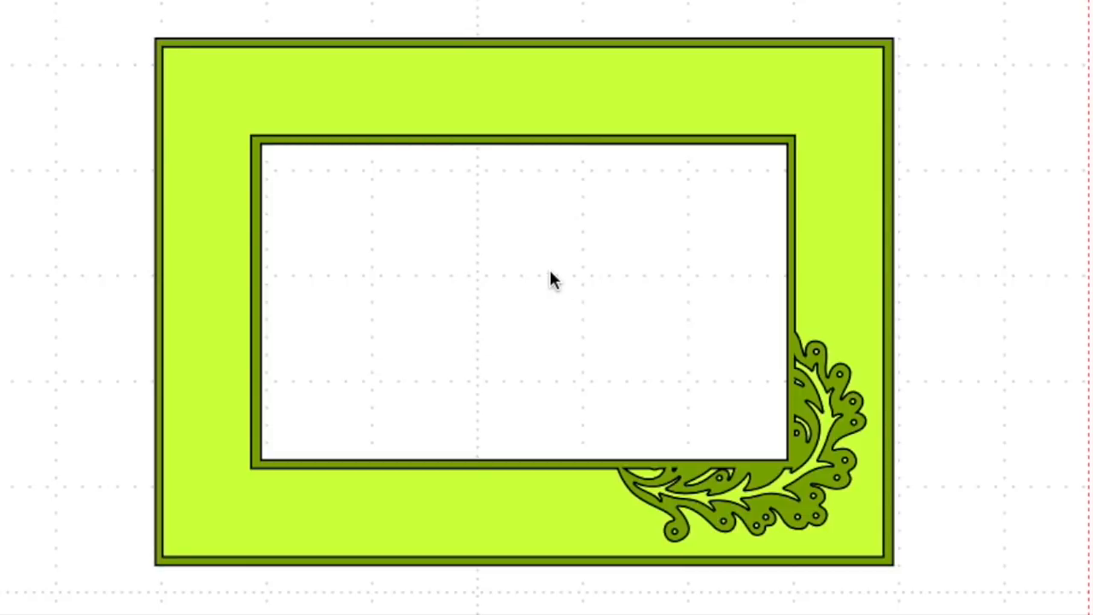
click(199, 41)
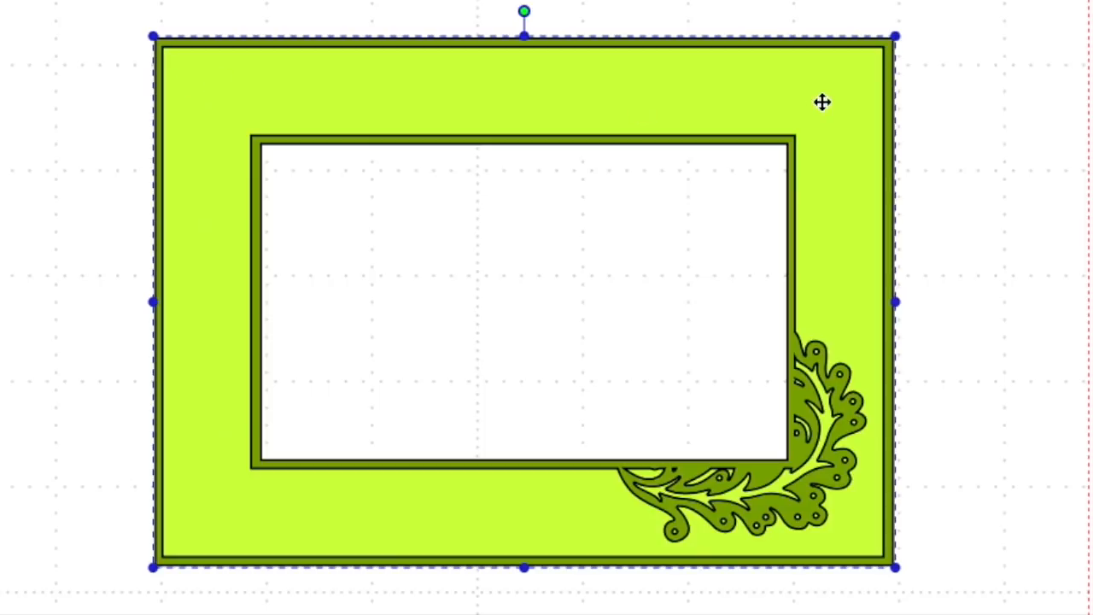
click(1021, 159)
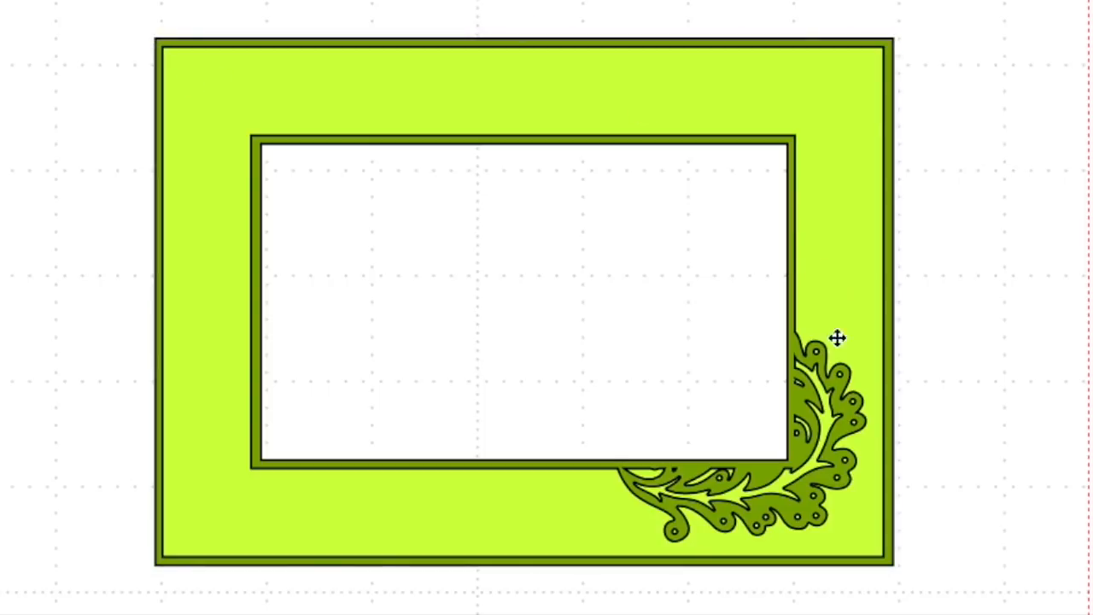
mouse_move(855, 181)
mouse_down()
mouse_move(683, 176)
mouse_move(866, 179)
mouse_move(854, 182)
mouse_up()
click(998, 225)
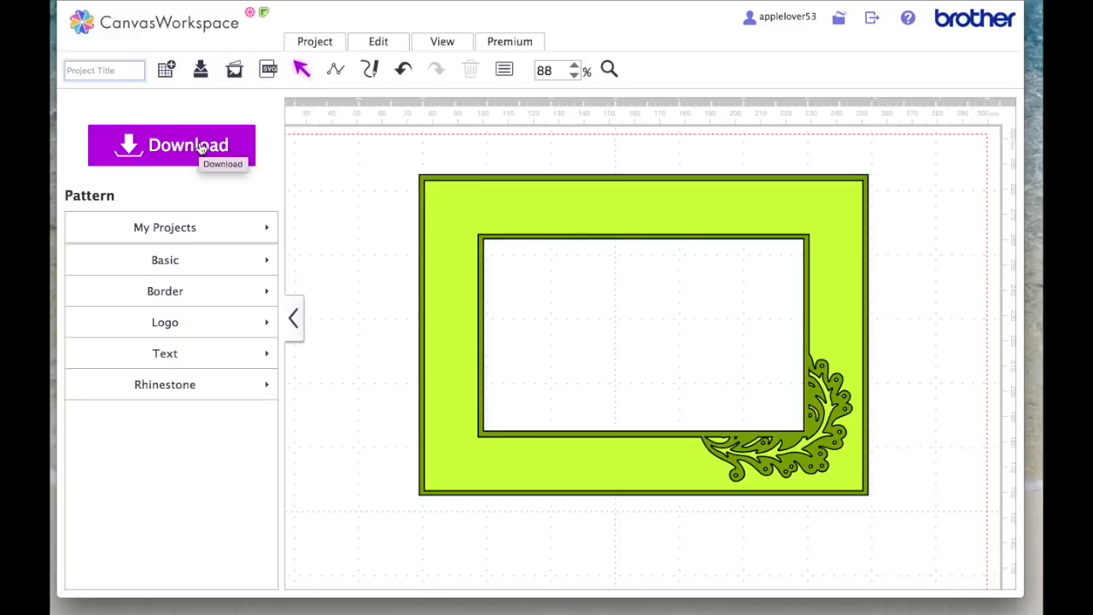
Step: Move the lime green frame off the dark green one and place it directly below on the mat
click(451, 40)
click(496, 92)
drag(805, 191, 776, 418)
click(849, 398)
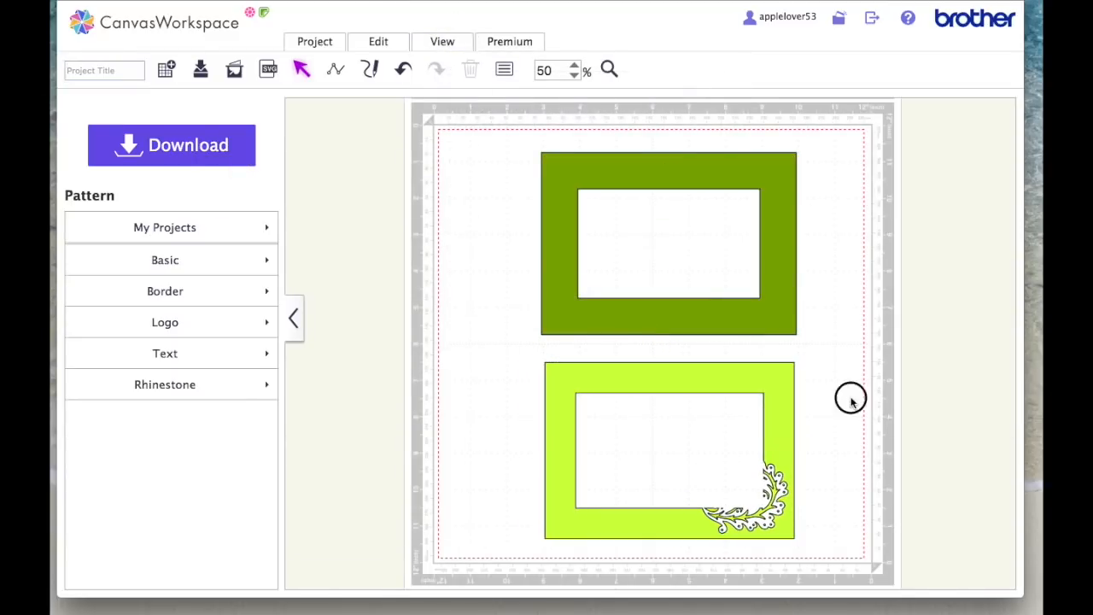